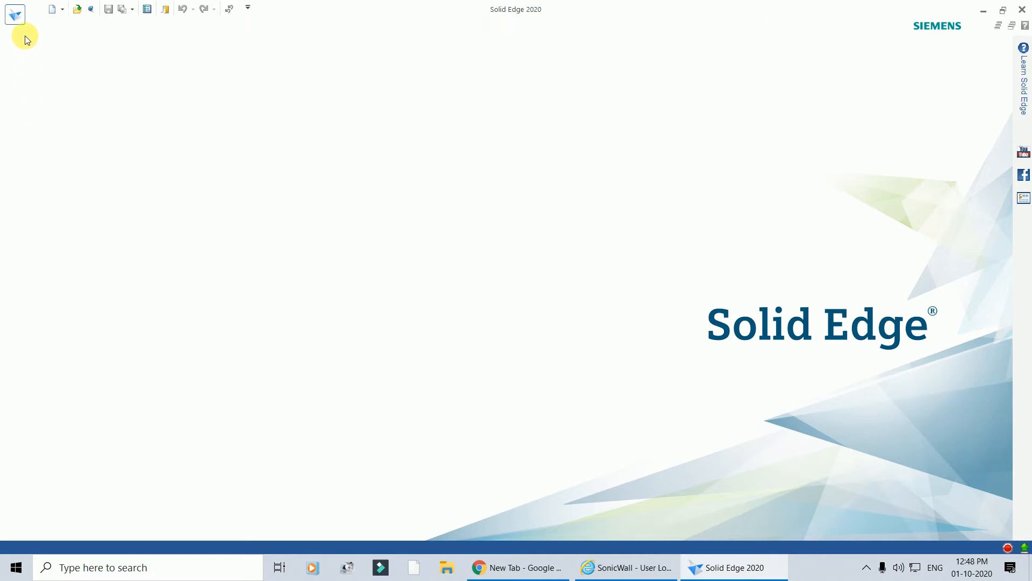
# - Create a new part document from the ISO Metric template iso metric part.par
pyautogui.click(16, 18)
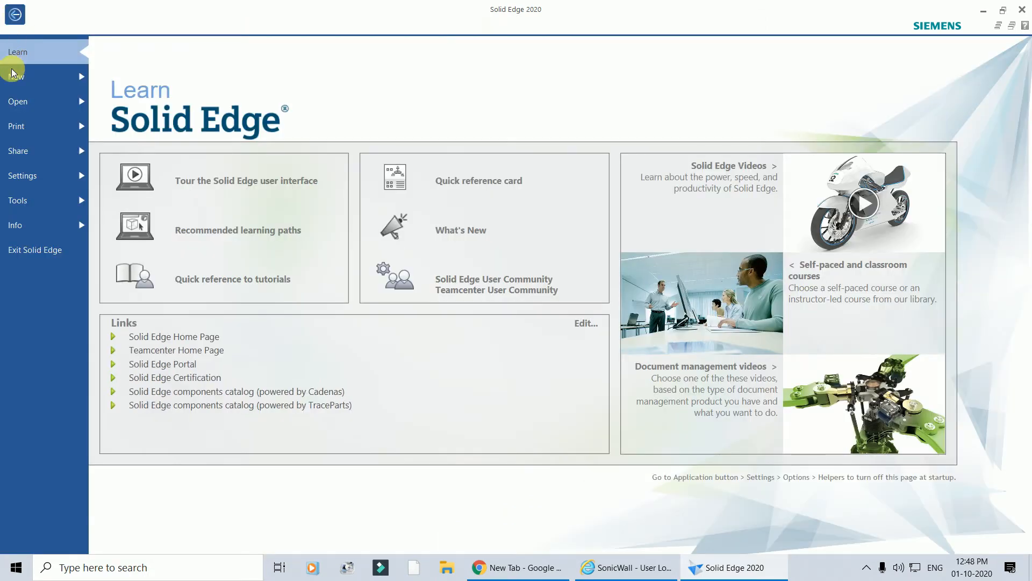
pyautogui.click(16, 81)
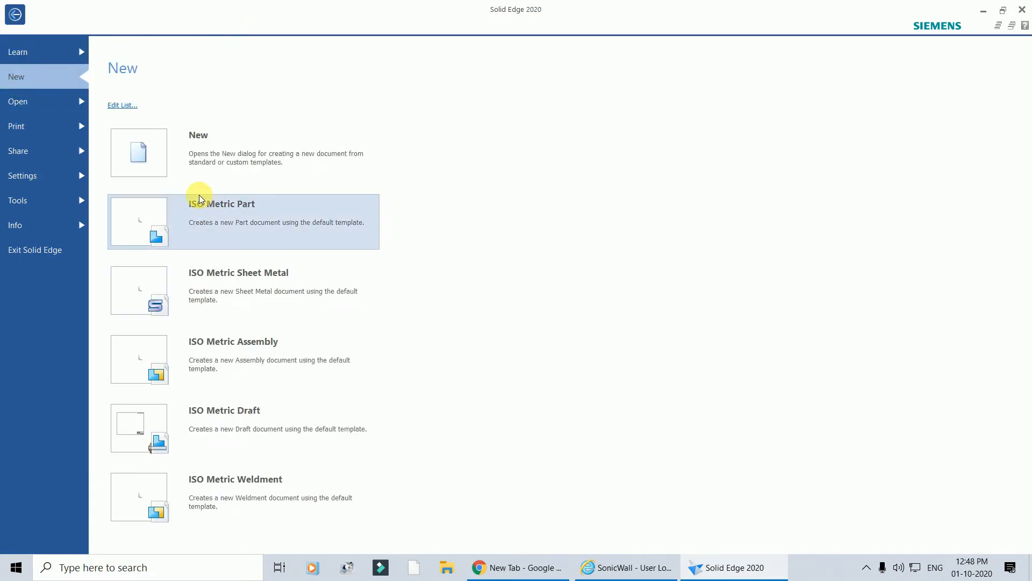
pyautogui.click(146, 152)
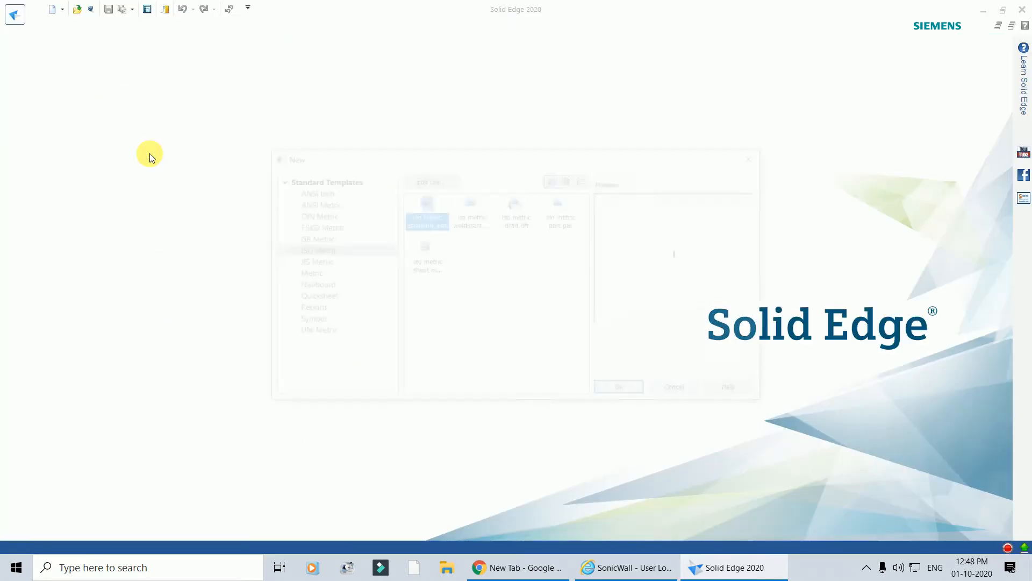
pyautogui.click(567, 218)
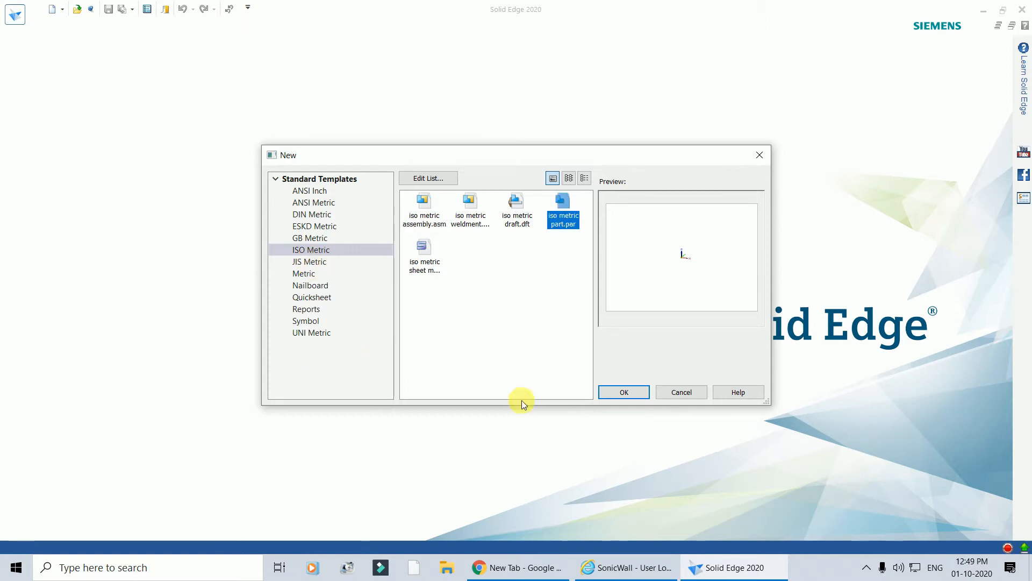
pyautogui.click(310, 251)
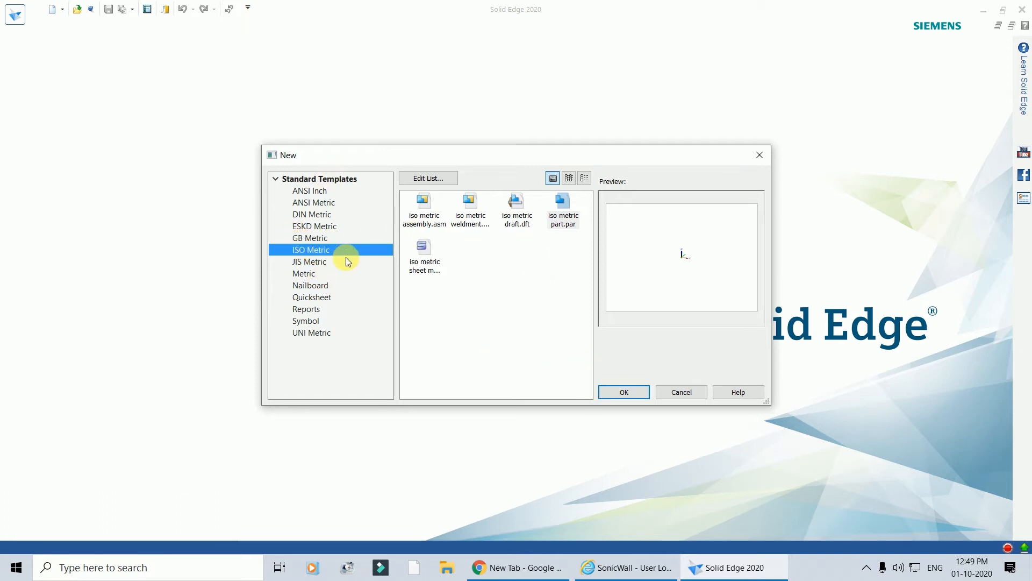
pyautogui.click(568, 208)
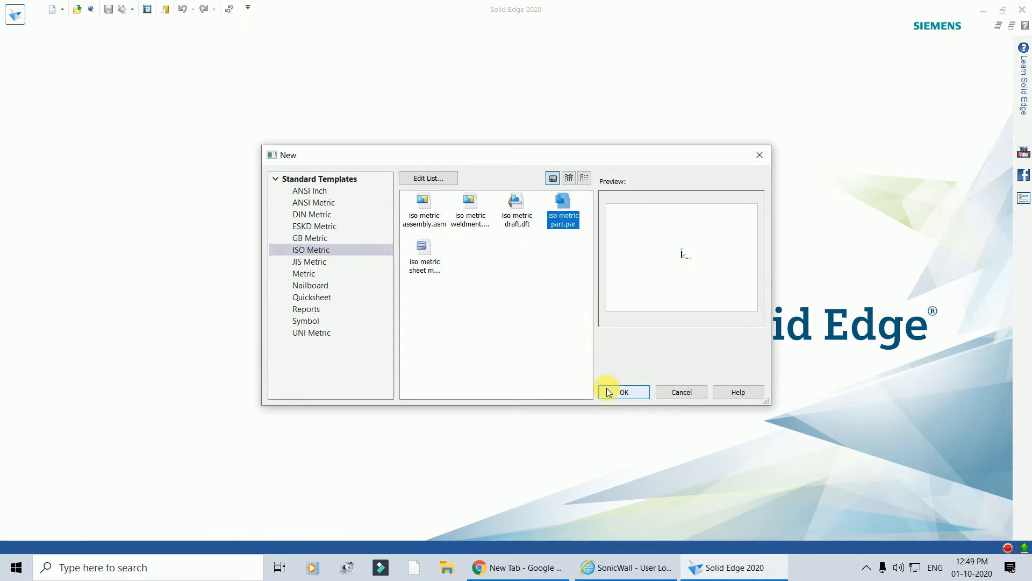
pyautogui.click(638, 391)
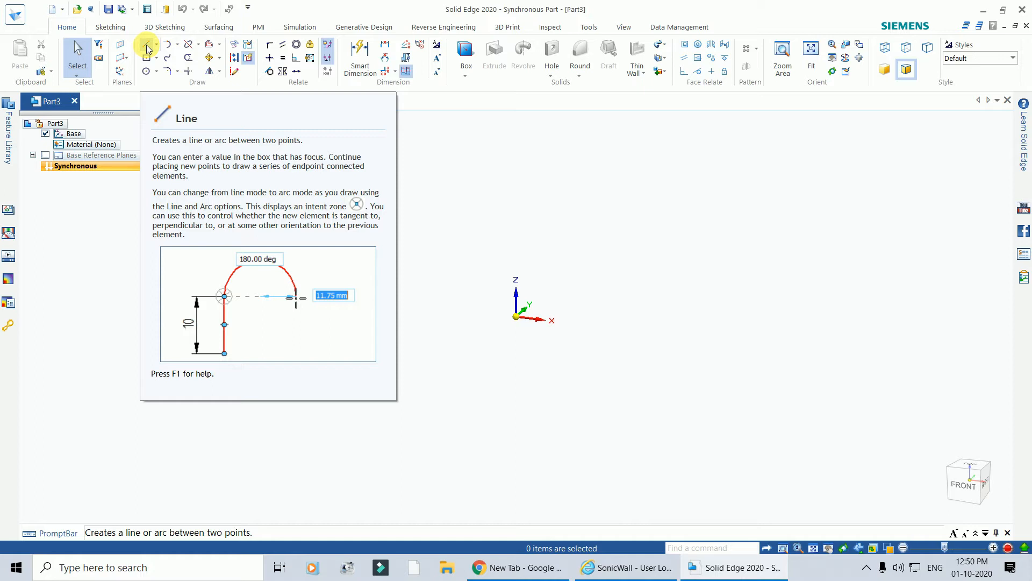
# - Lock sketching to the base XY plane and draw a 100 mm horizontal line from the origin along the X axis
pyautogui.click(148, 48)
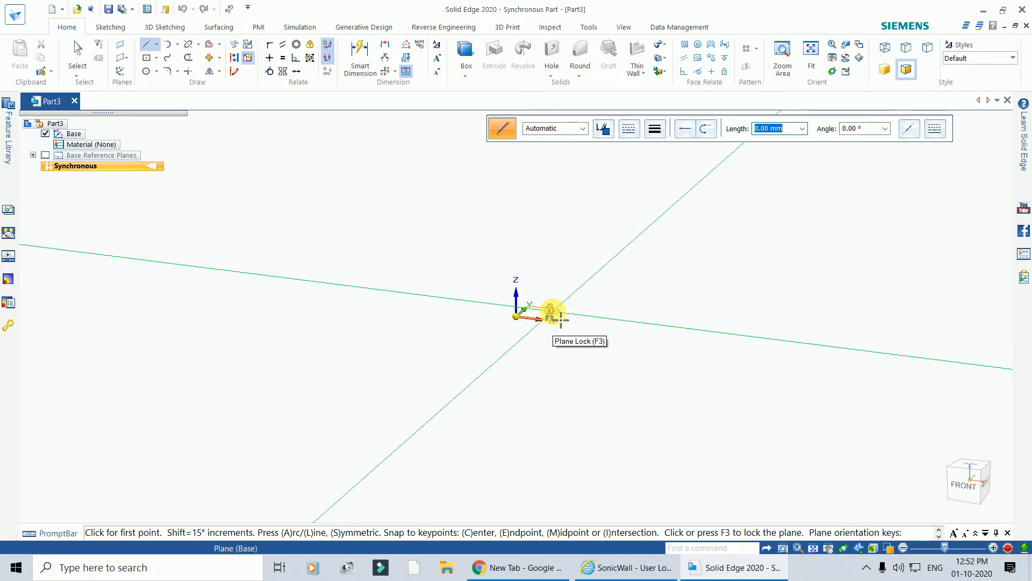
pyautogui.click(560, 319)
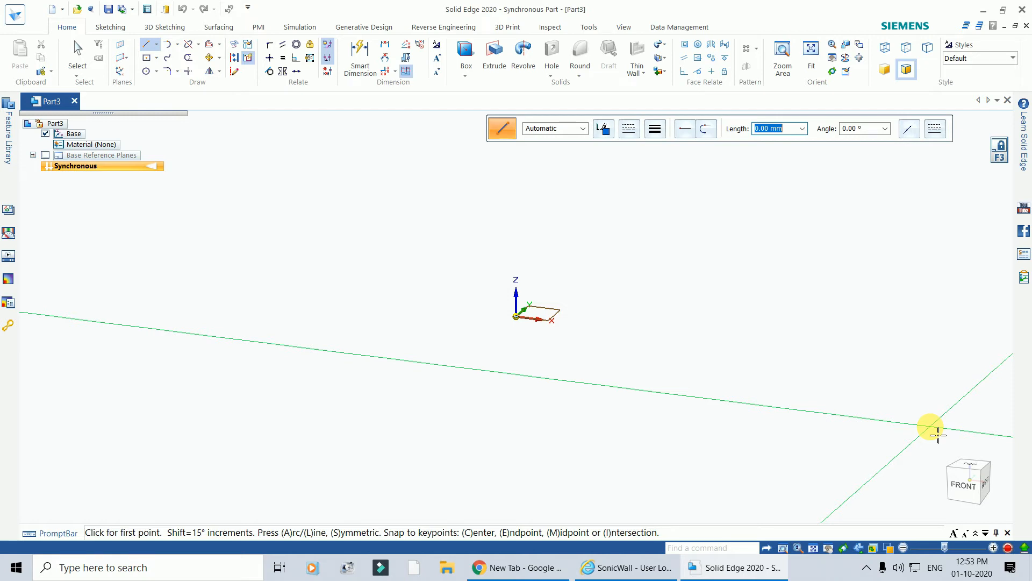
pyautogui.moveTo(975, 452)
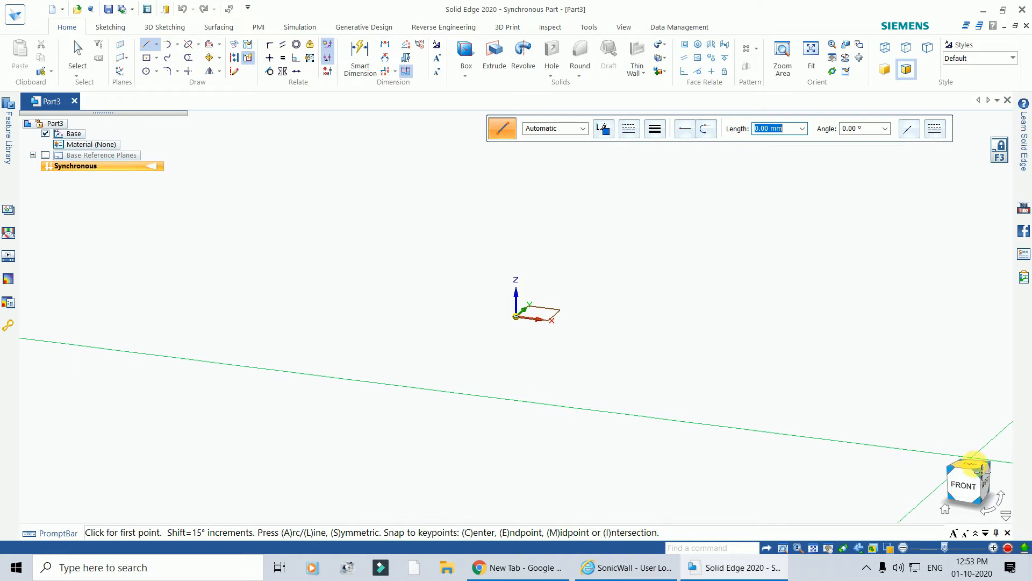
pyautogui.click(981, 471)
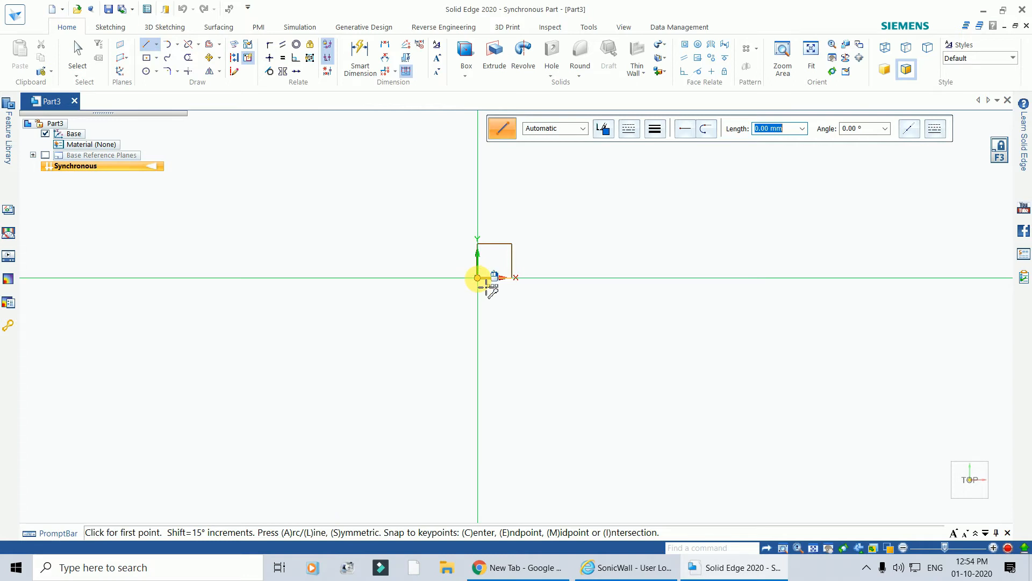
pyautogui.click(486, 288)
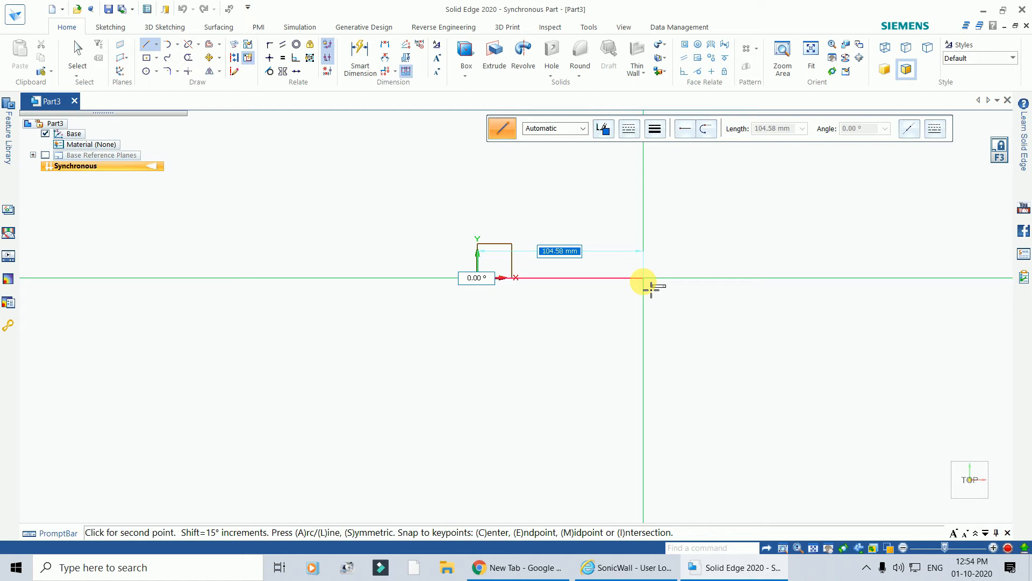
pyautogui.write('100')
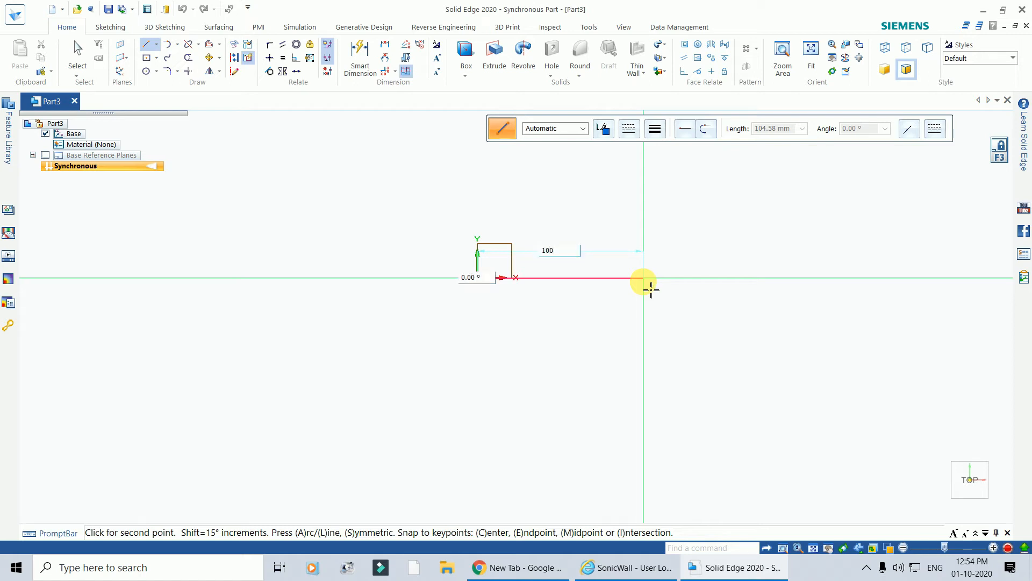
pyautogui.press('Tab')
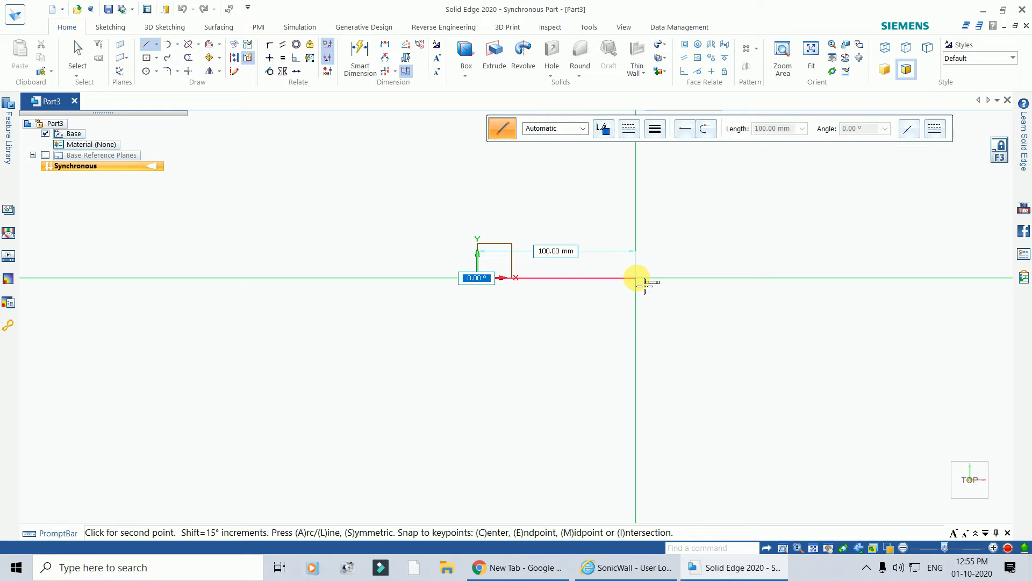
pyautogui.click(645, 283)
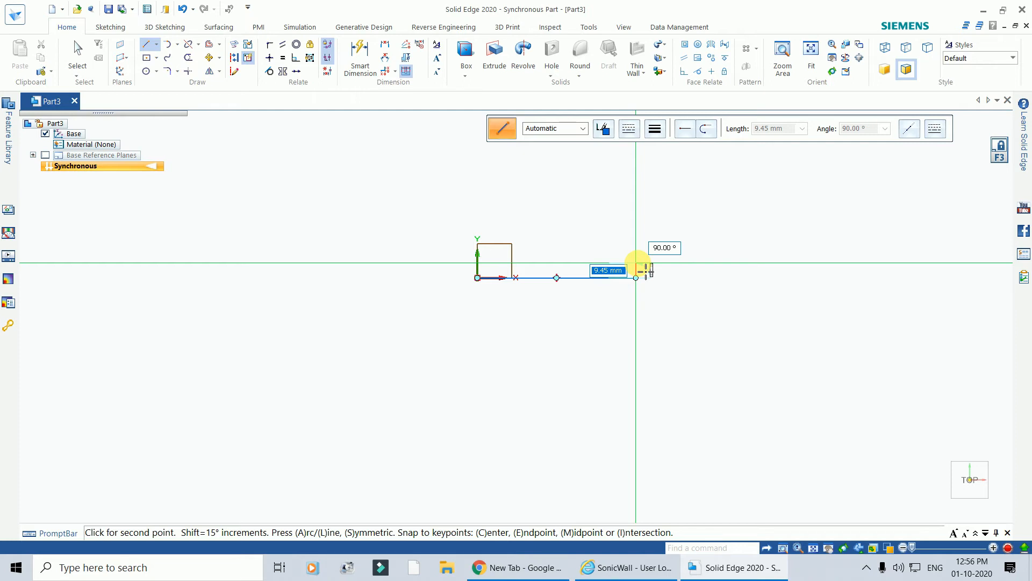
pyautogui.click(645, 271)
pyautogui.press('Escape')
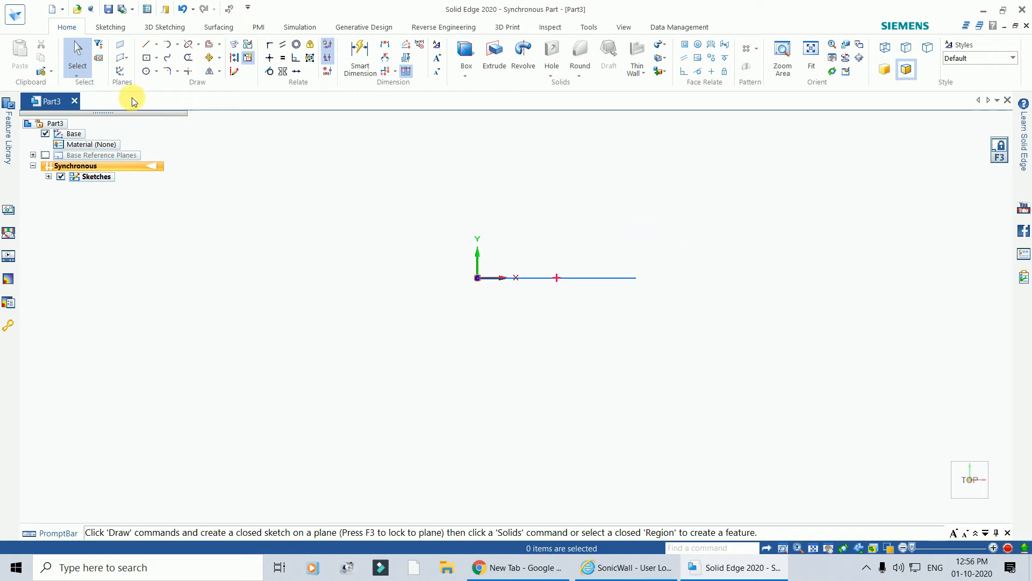
pyautogui.click(147, 46)
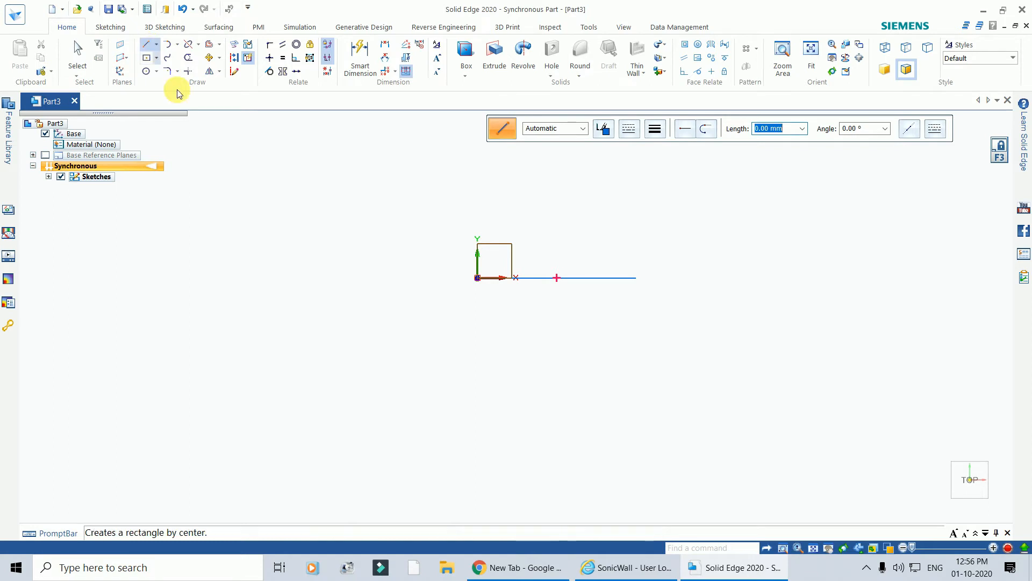
pyautogui.click(636, 278)
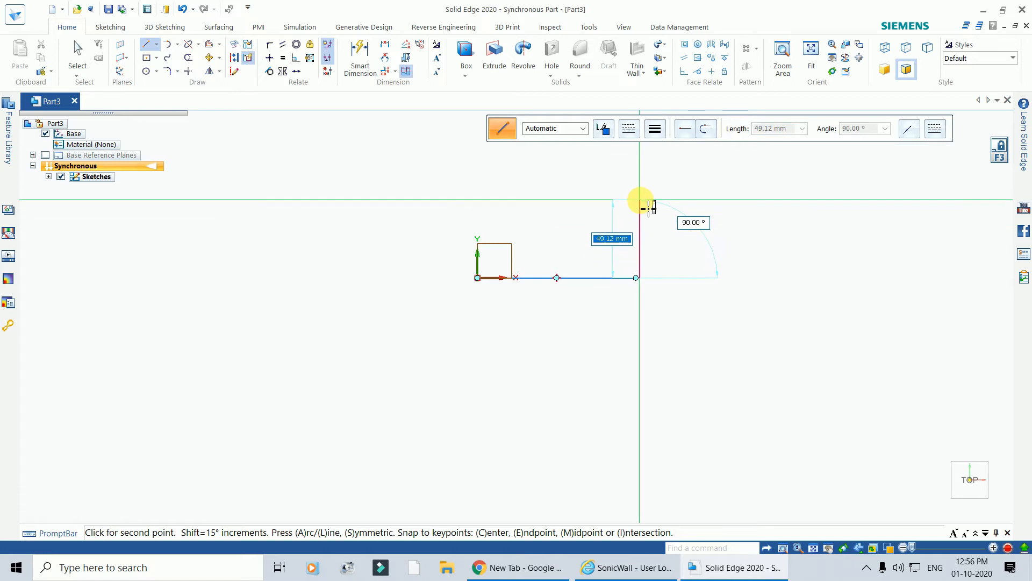
pyautogui.press('Escape')
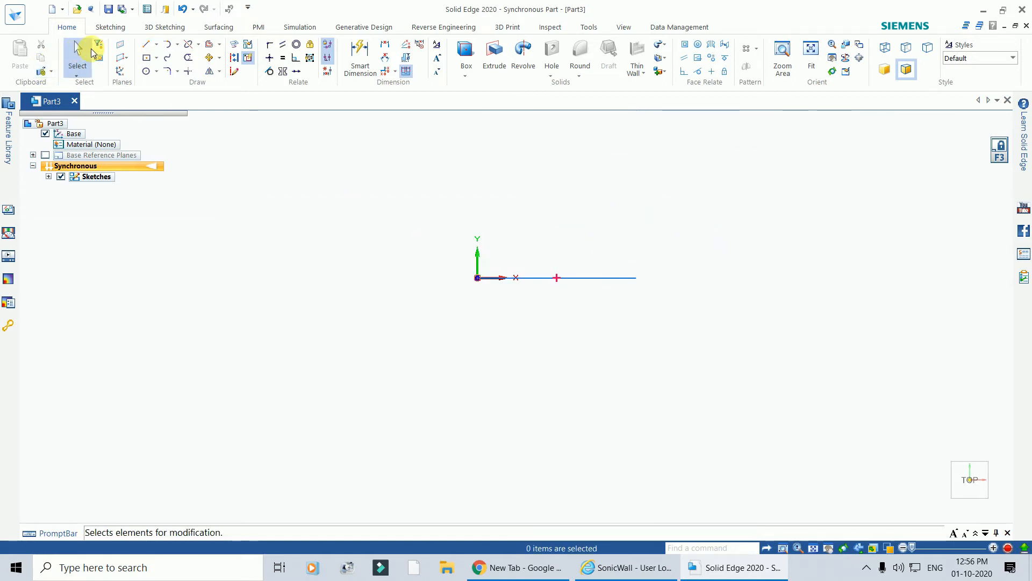
# - Draw a 60 mm line at 90° upward from the free end of the 100 mm base line
pyautogui.click(146, 44)
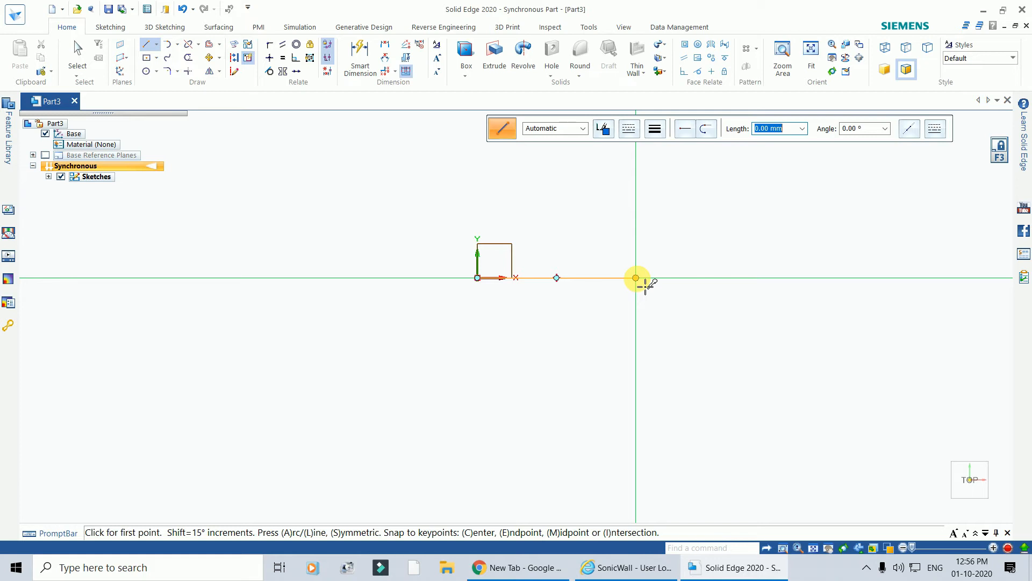
pyautogui.click(639, 280)
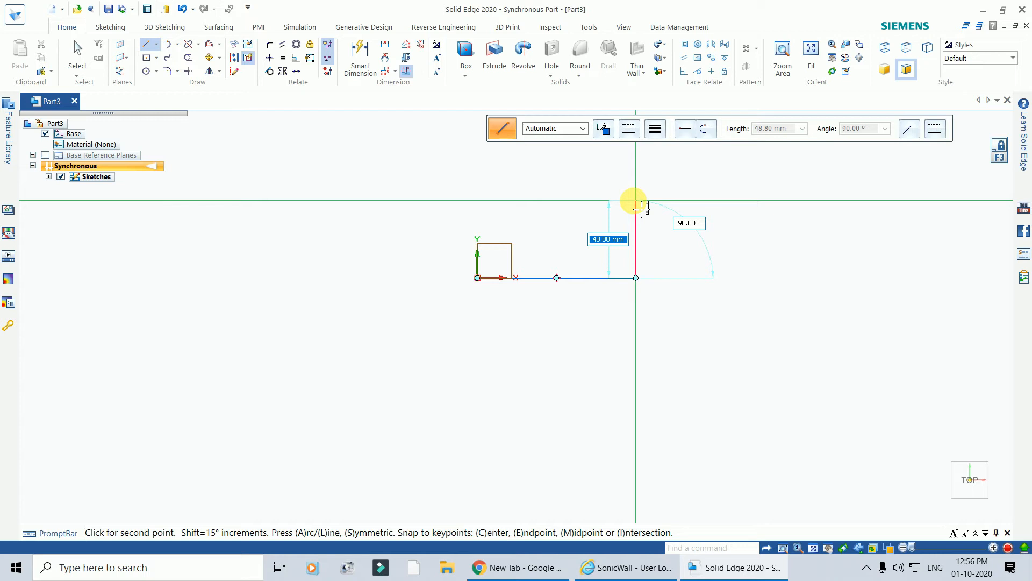
pyautogui.write('60')
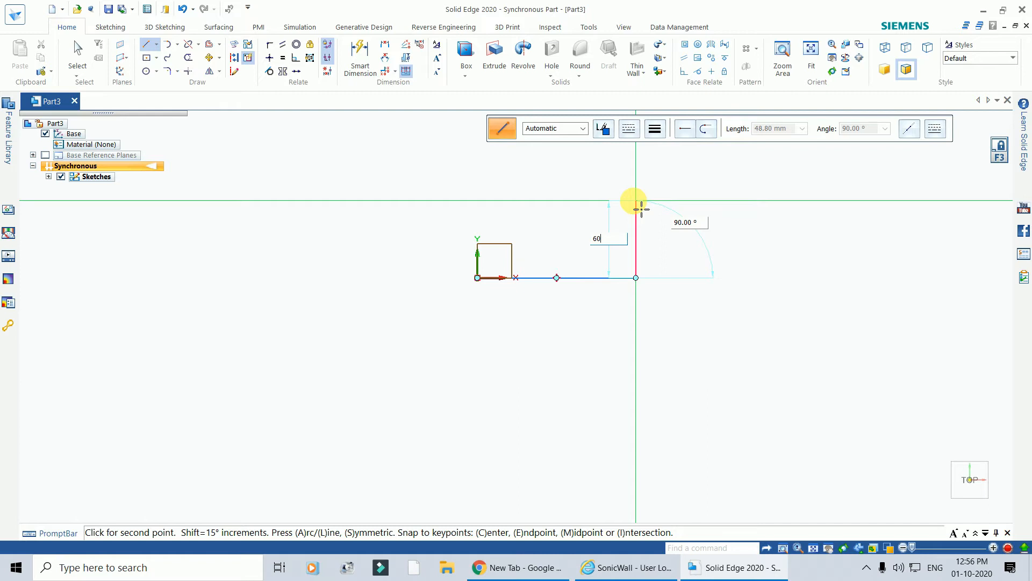
pyautogui.press('Tab')
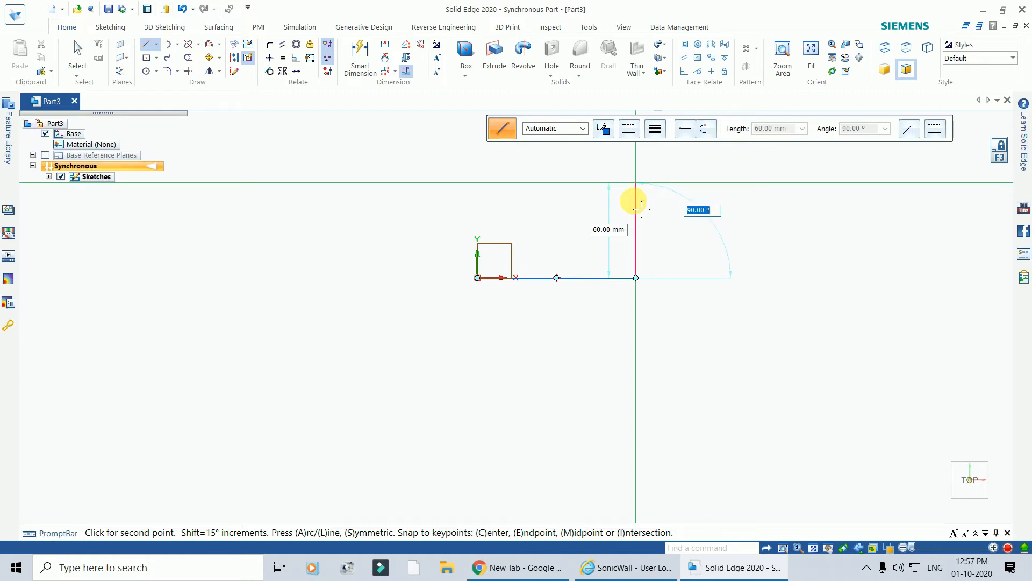
pyautogui.press('Return')
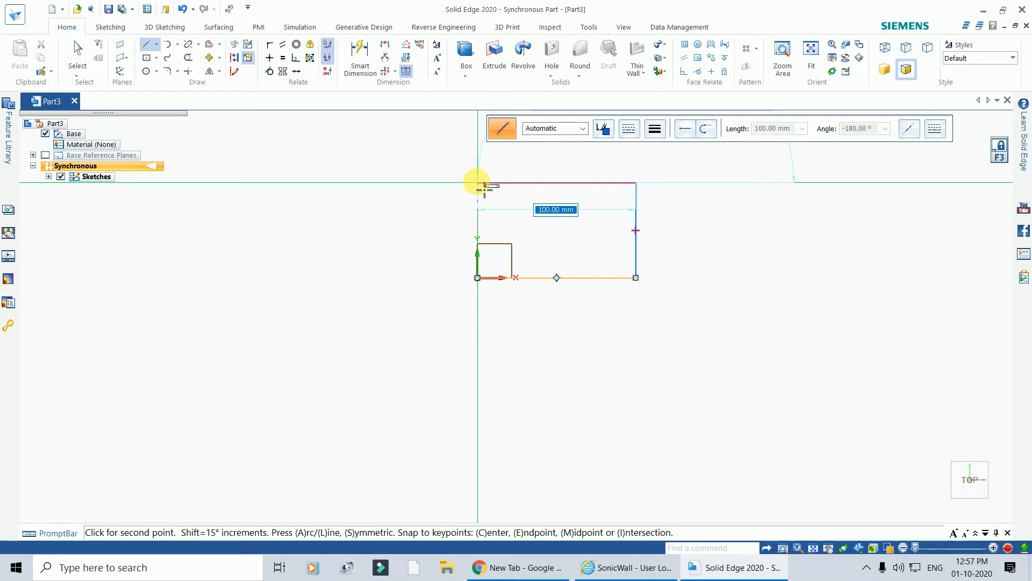
# - Close the rectangle with a 100 mm horizontal line back above the origin and a vertical line down to the origin
pyautogui.click(485, 187)
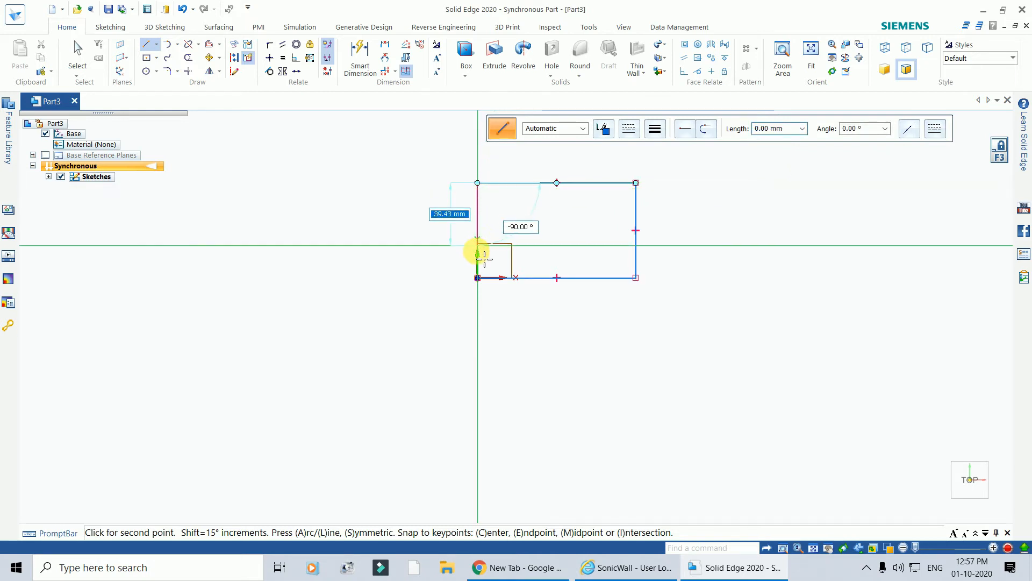
pyautogui.click(486, 287)
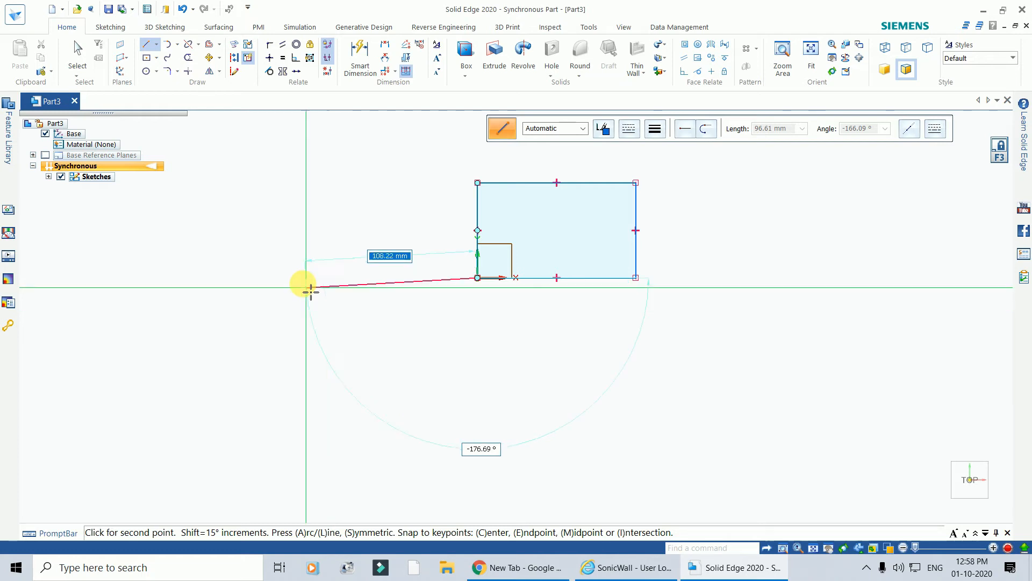
pyautogui.click(77, 51)
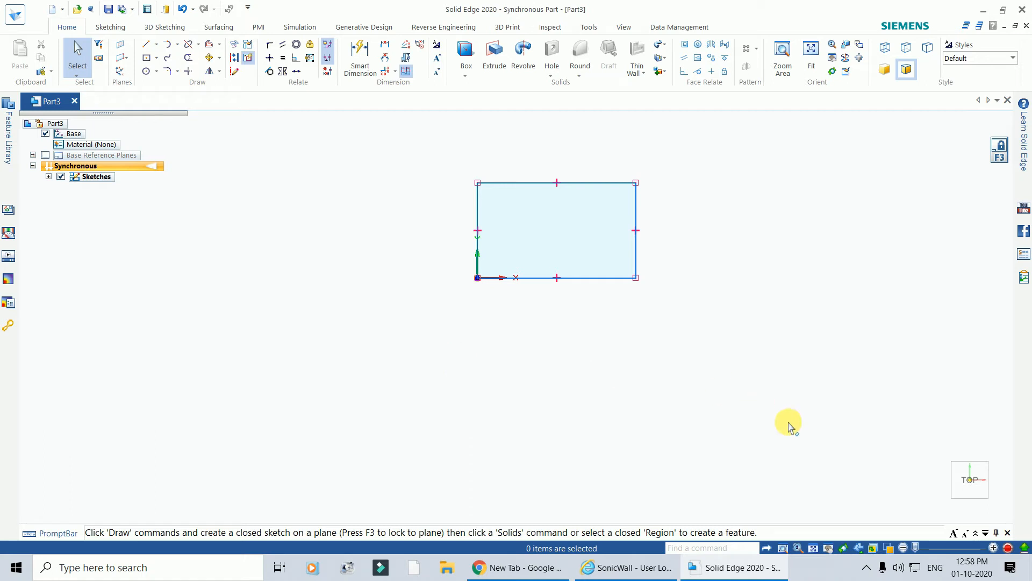
# - Orient the view to isometric with the whole rectangle sketch and the base axes in sight
pyautogui.moveTo(924, 489)
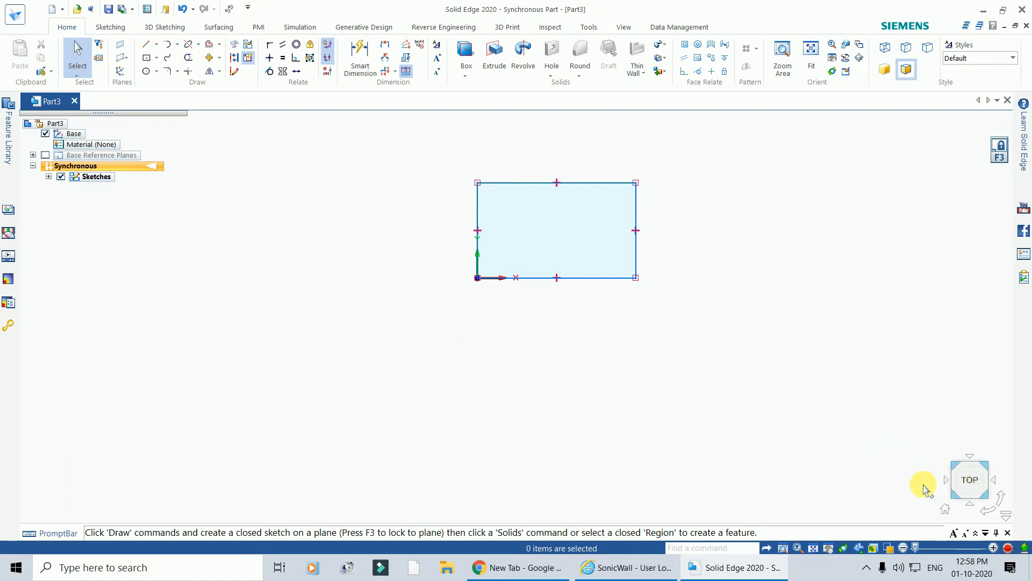
pyautogui.click(946, 513)
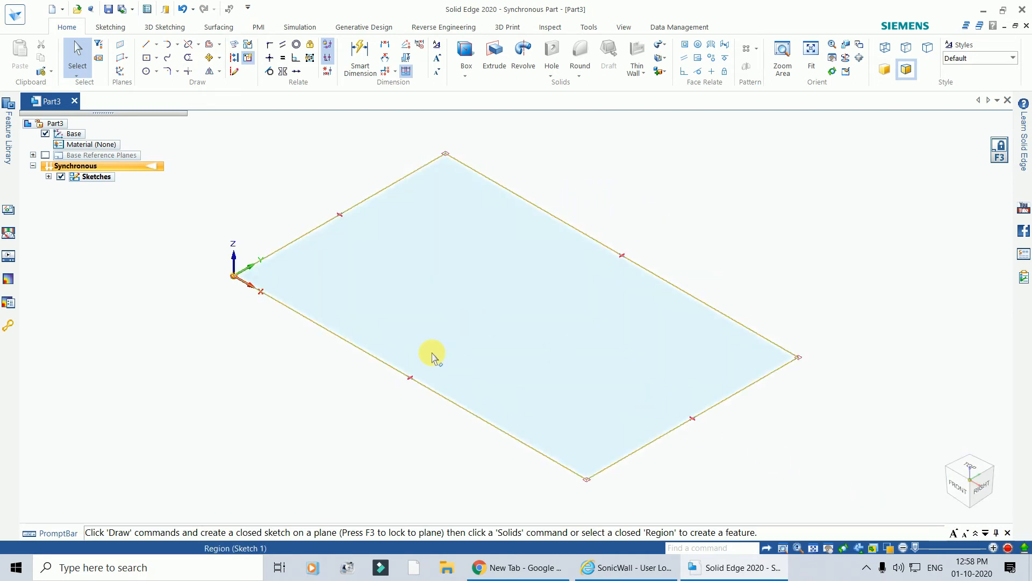
pyautogui.scroll(1, 457, 355)
pyautogui.scroll(-2, 457, 356)
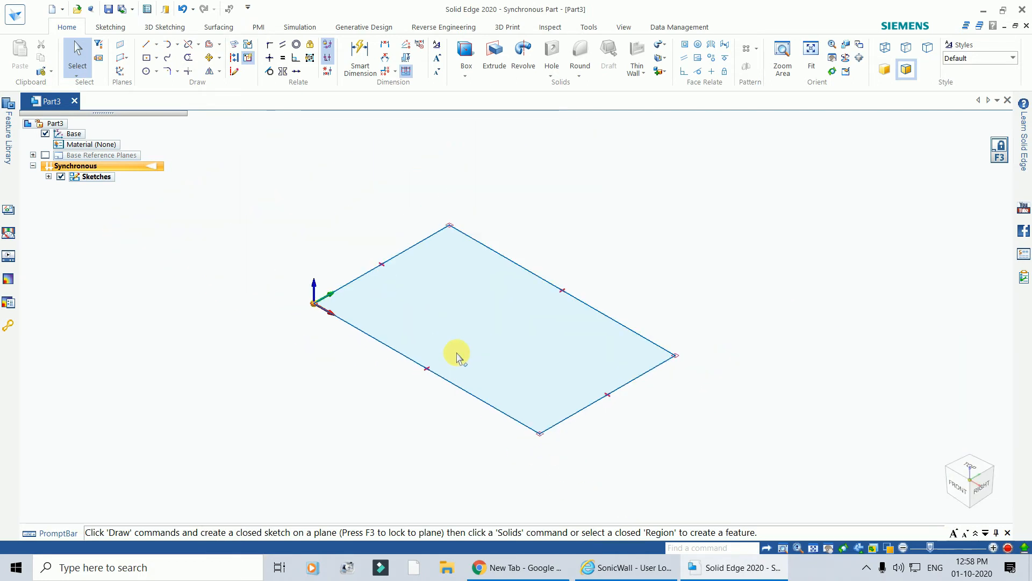
pyautogui.scroll(1, 457, 356)
pyautogui.scroll(-3, 457, 355)
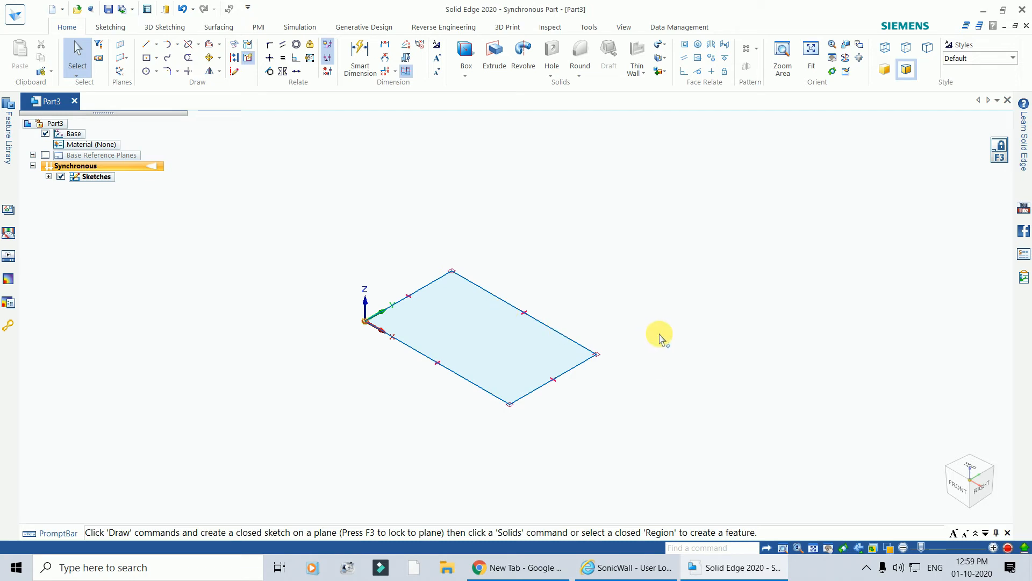
pyautogui.click(76, 59)
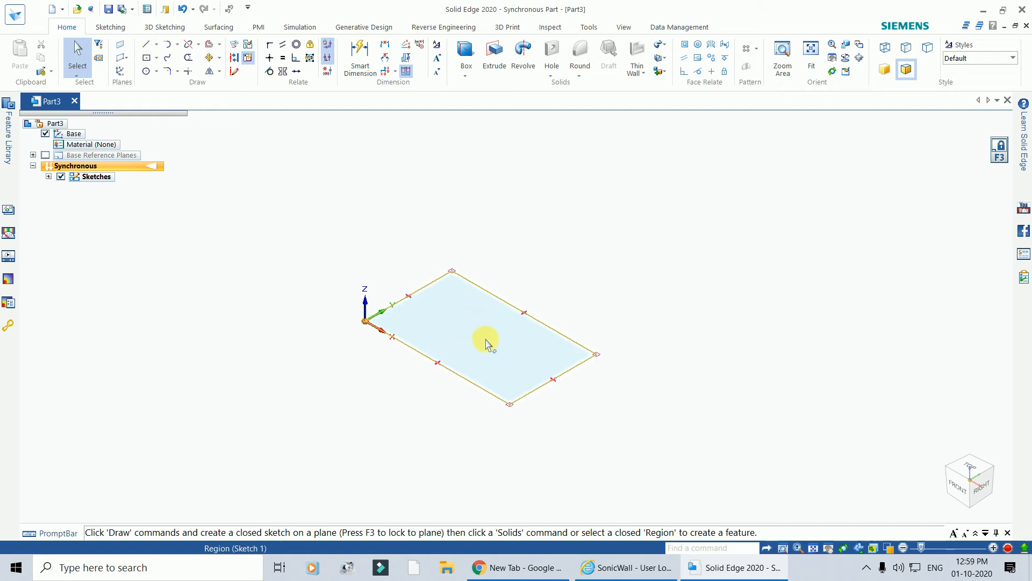
pyautogui.click(465, 330)
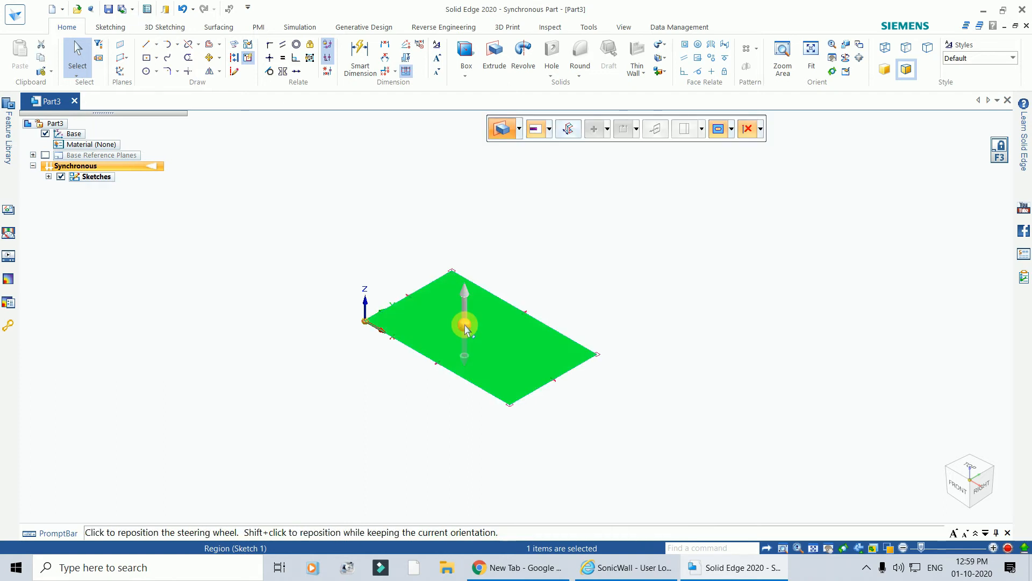
pyautogui.click(465, 329)
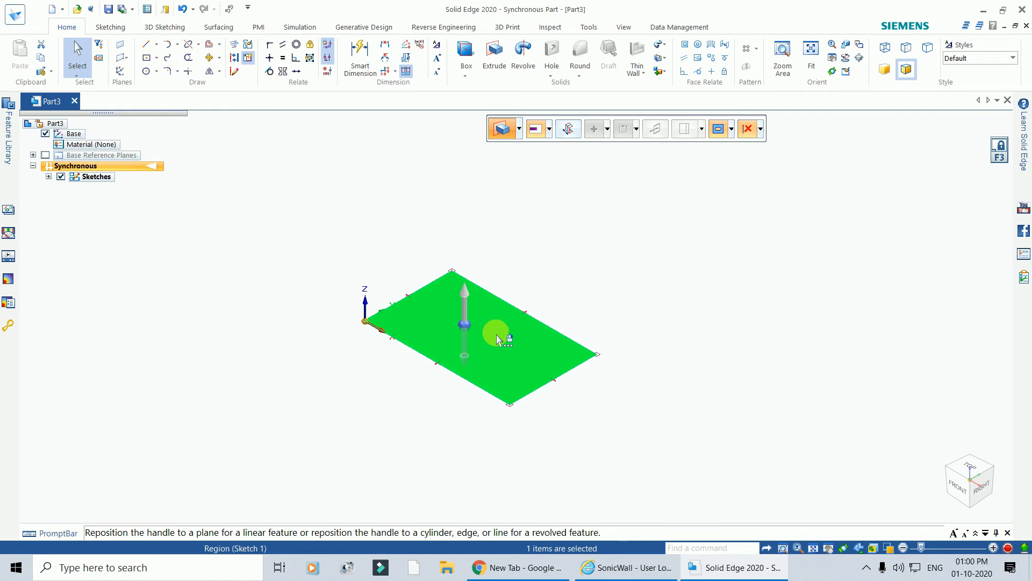
pyautogui.click(467, 311)
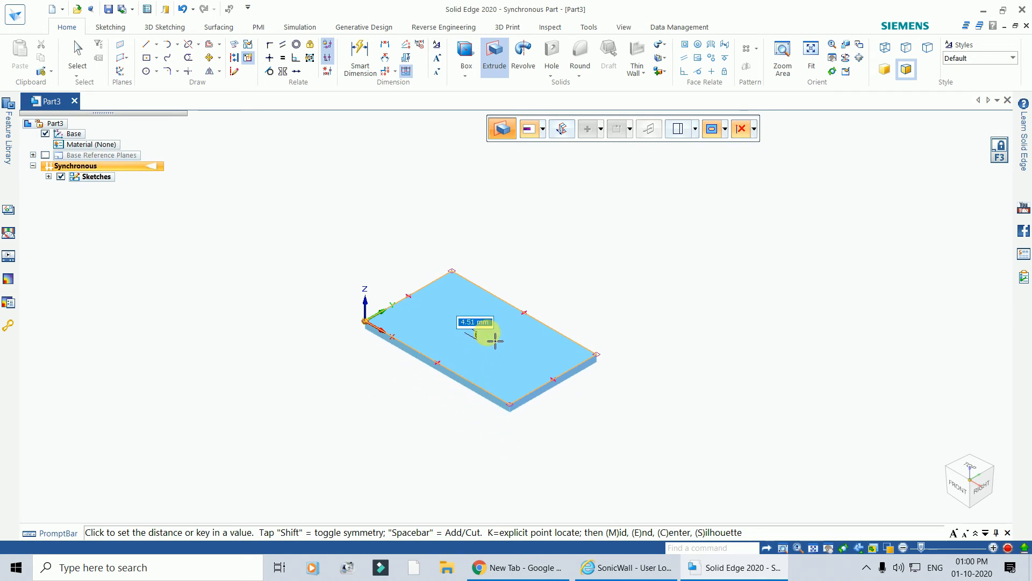
pyautogui.press('Escape')
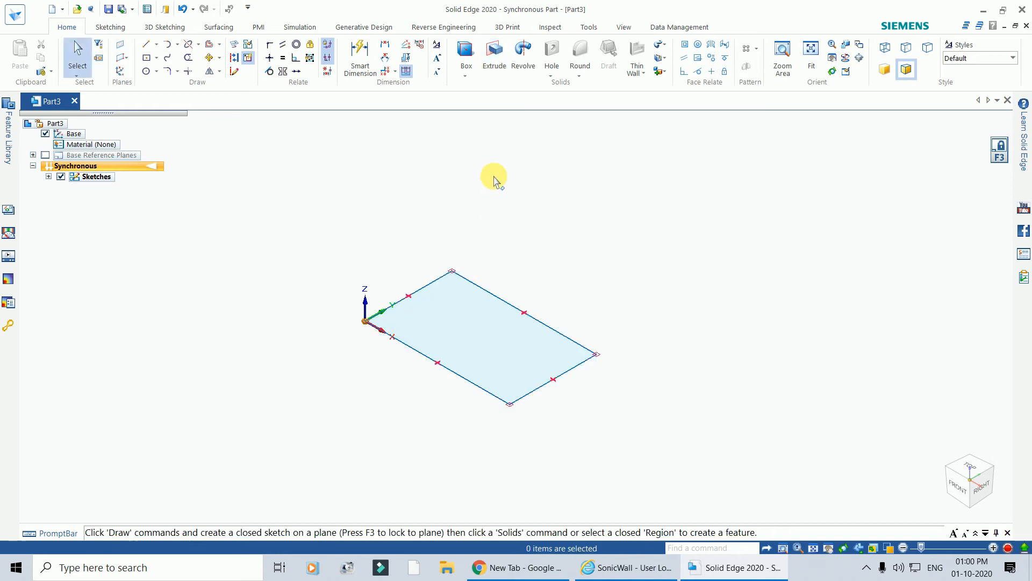
# - Extrude the rectangle region symmetrically about its sketch plane to a total height of 40 mm
pyautogui.click(457, 311)
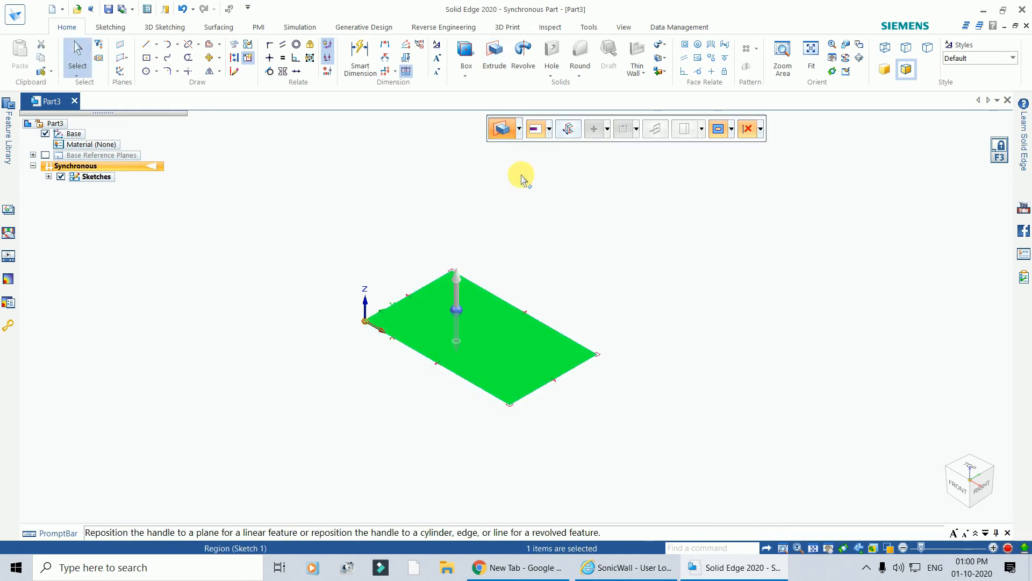
pyautogui.click(569, 130)
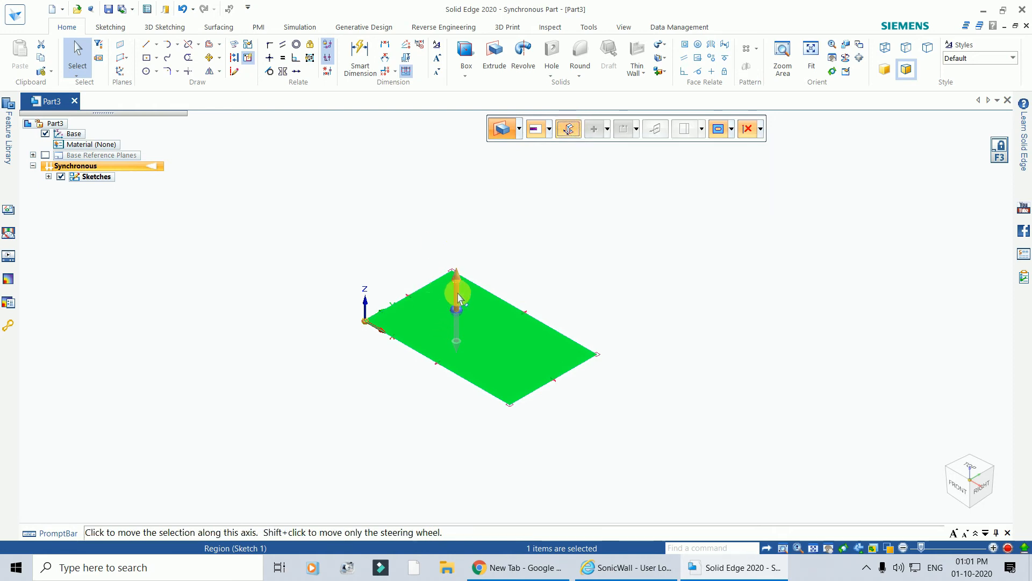
pyautogui.press('Escape')
pyautogui.click(456, 311)
pyautogui.click(457, 311)
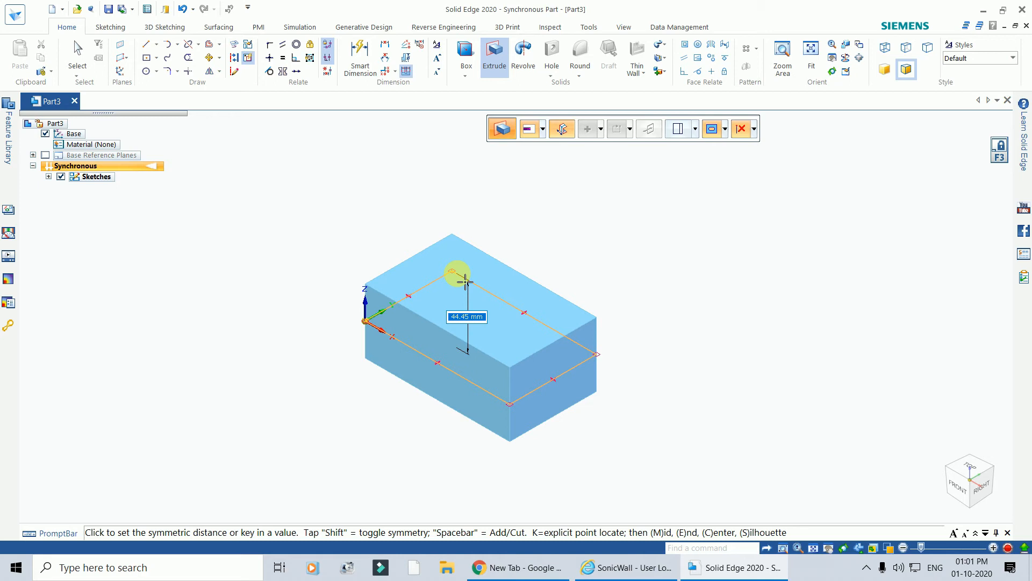
pyautogui.write('40')
pyautogui.press('Return')
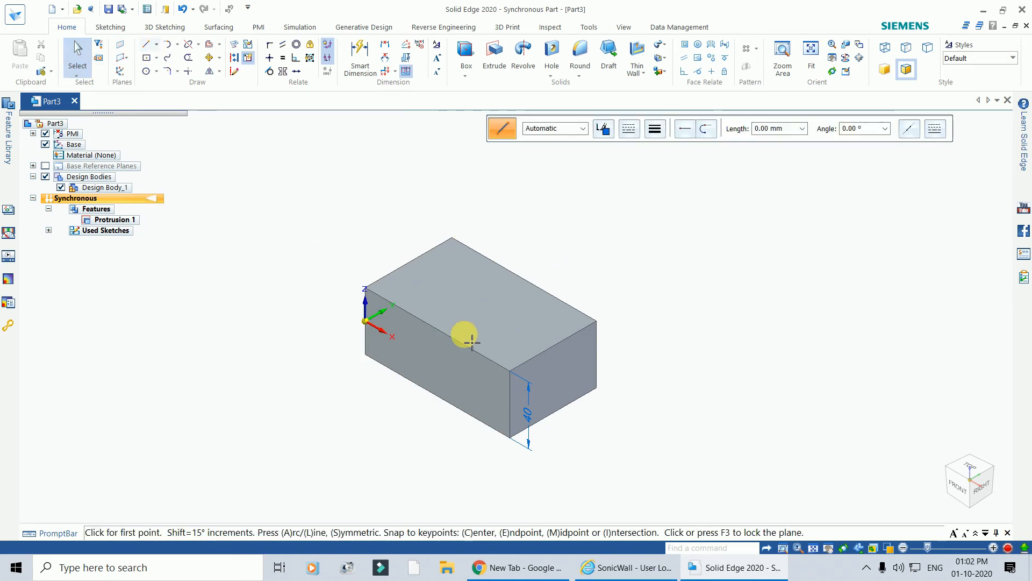
pyautogui.press('F3')
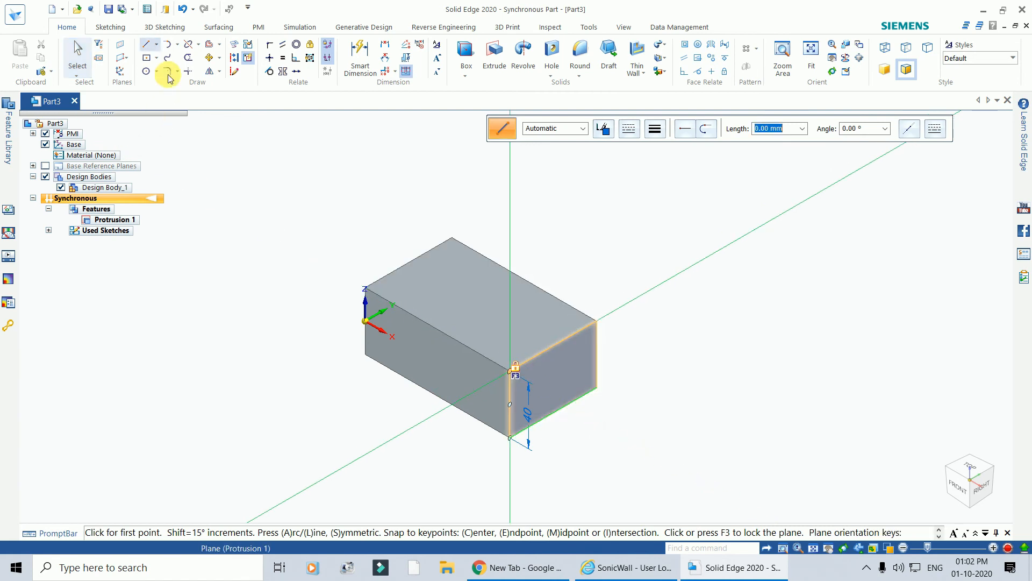
pyautogui.click(515, 368)
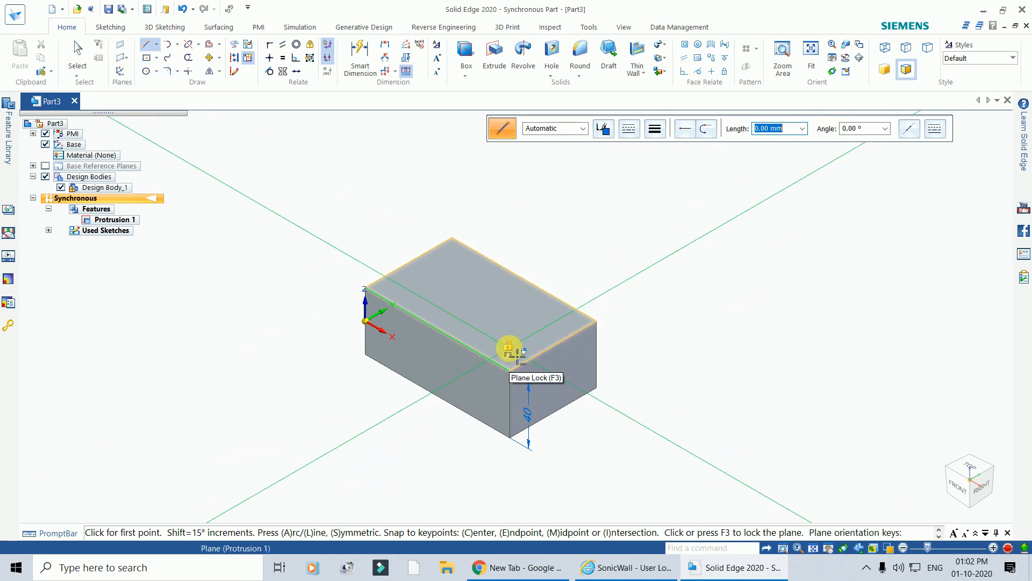
pyautogui.click(508, 349)
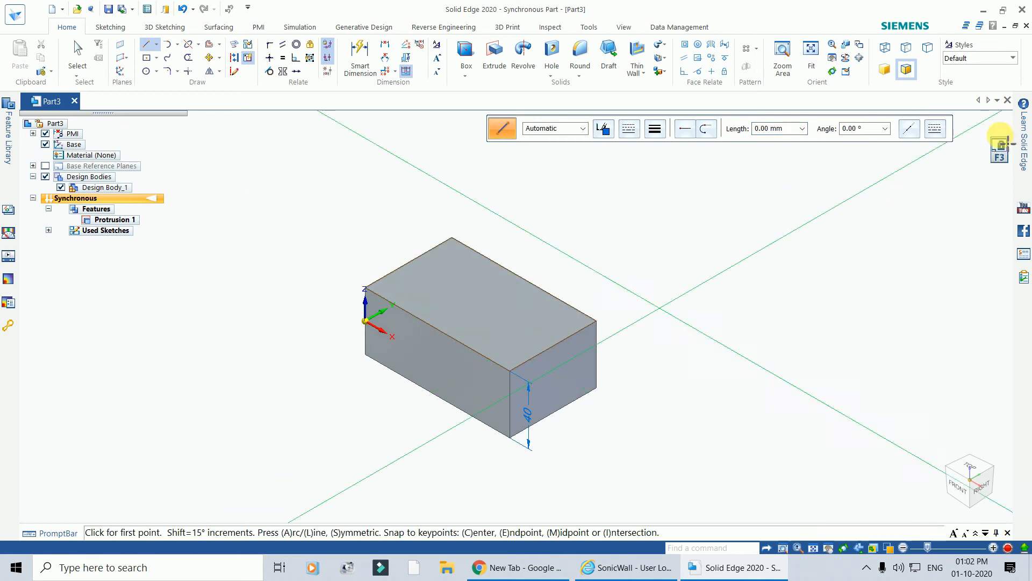
pyautogui.click(518, 377)
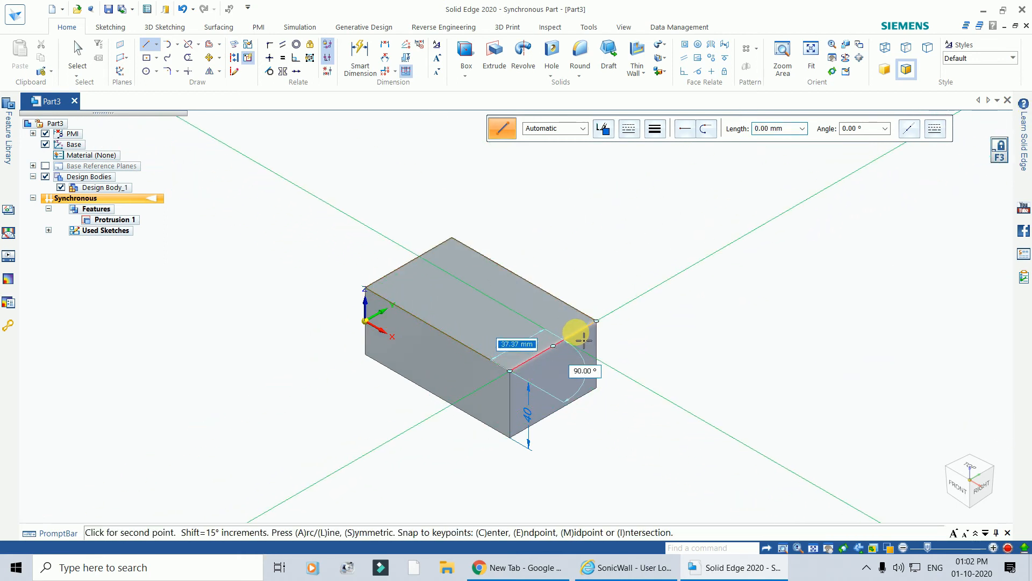
pyautogui.click(601, 322)
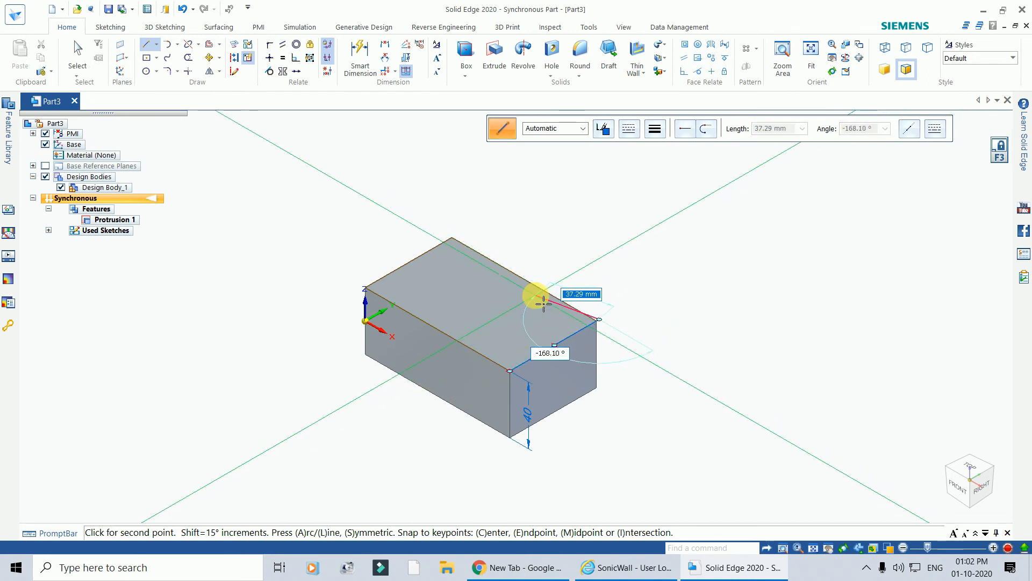
pyautogui.press('Escape')
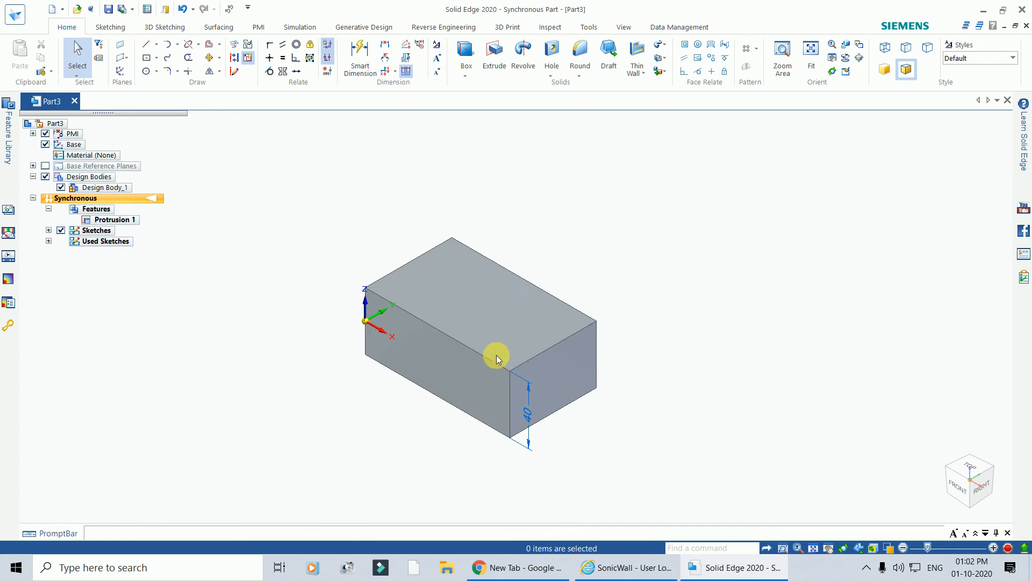
# - Lock sketching to the block's top face and draw a closed rectangle over its +X half, through the corners and long-edge midpoints
pyautogui.click(146, 44)
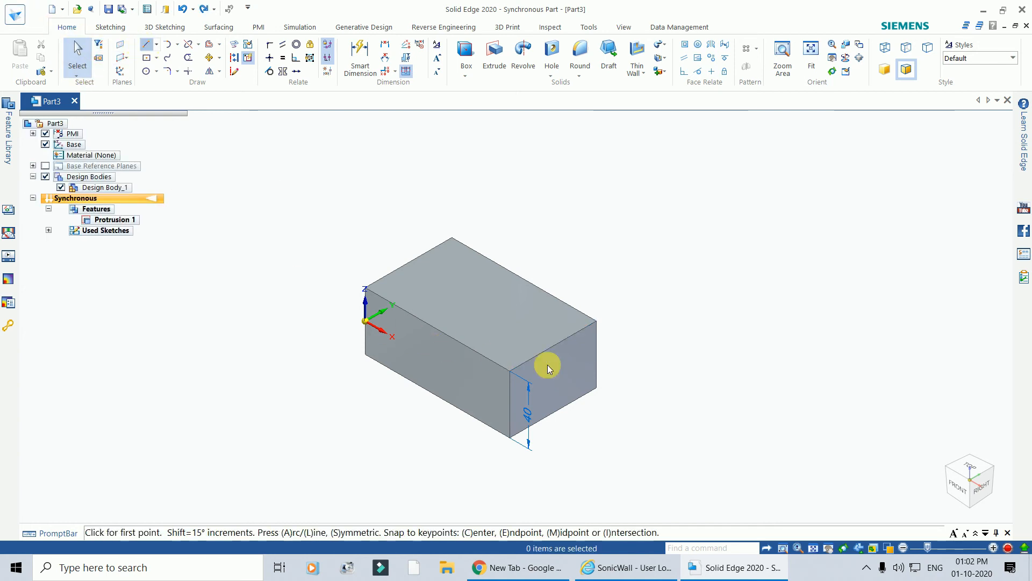
pyautogui.click(493, 336)
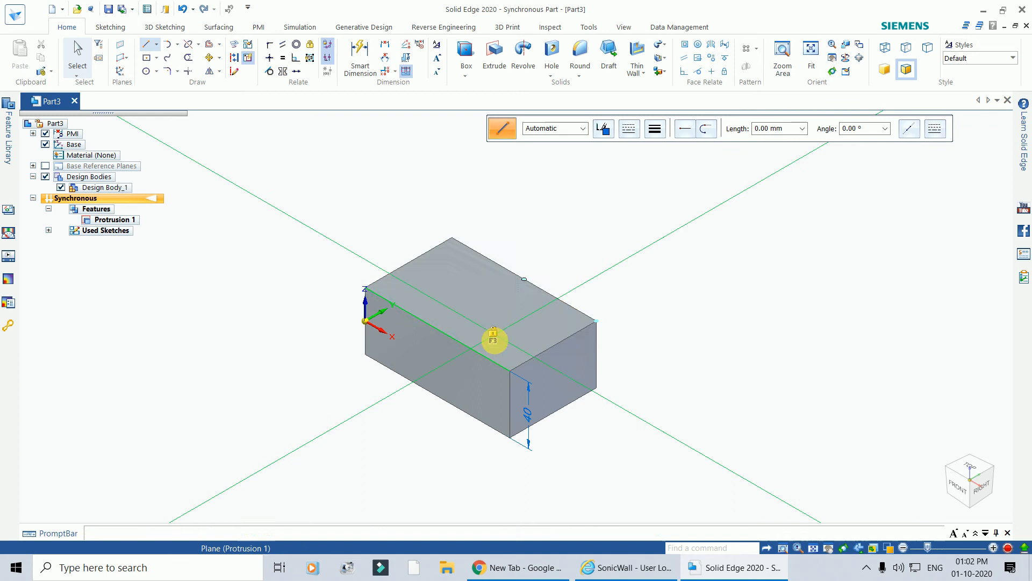
pyautogui.click(516, 375)
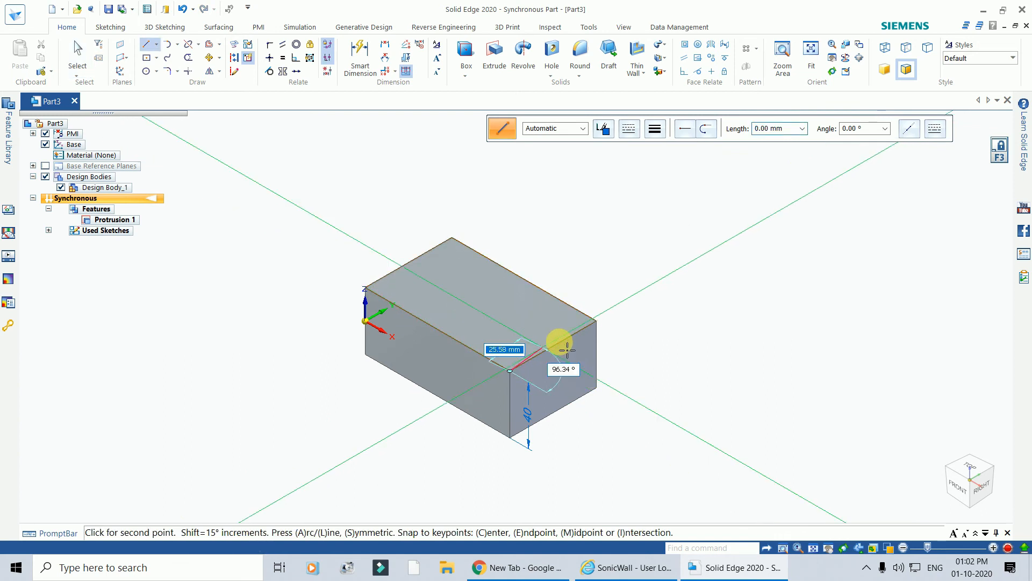
pyautogui.click(601, 326)
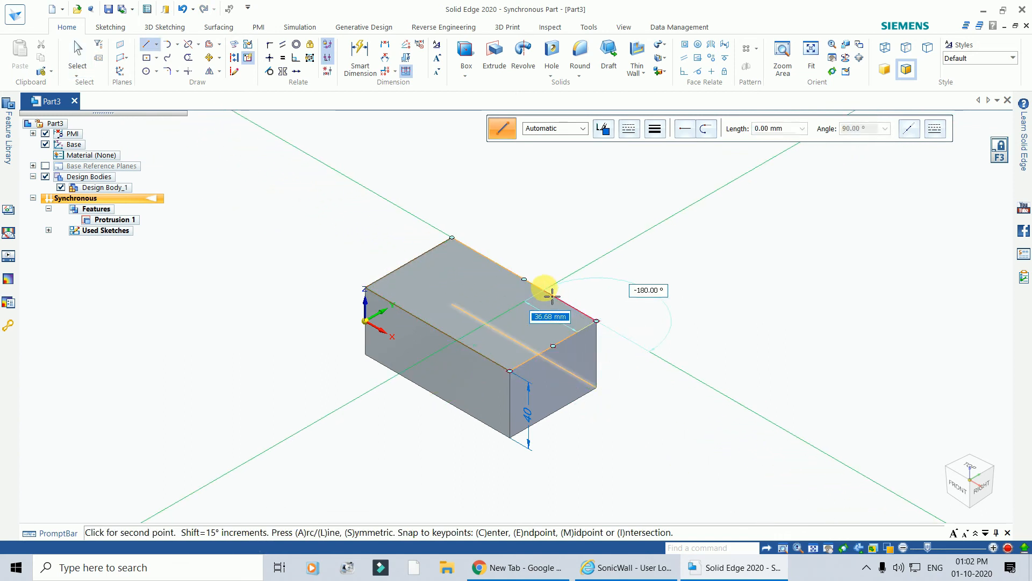
pyautogui.click(525, 279)
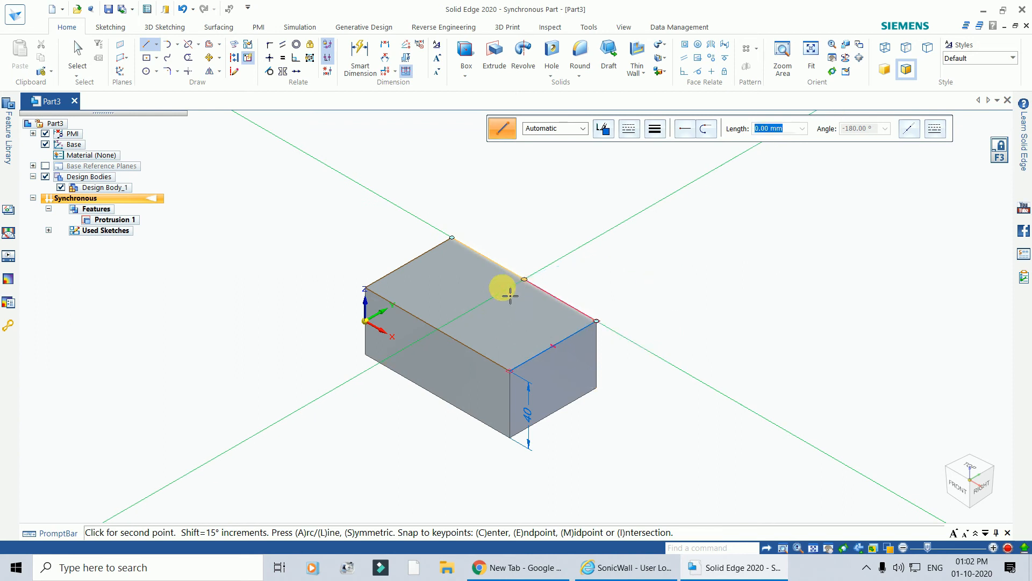
pyautogui.click(438, 330)
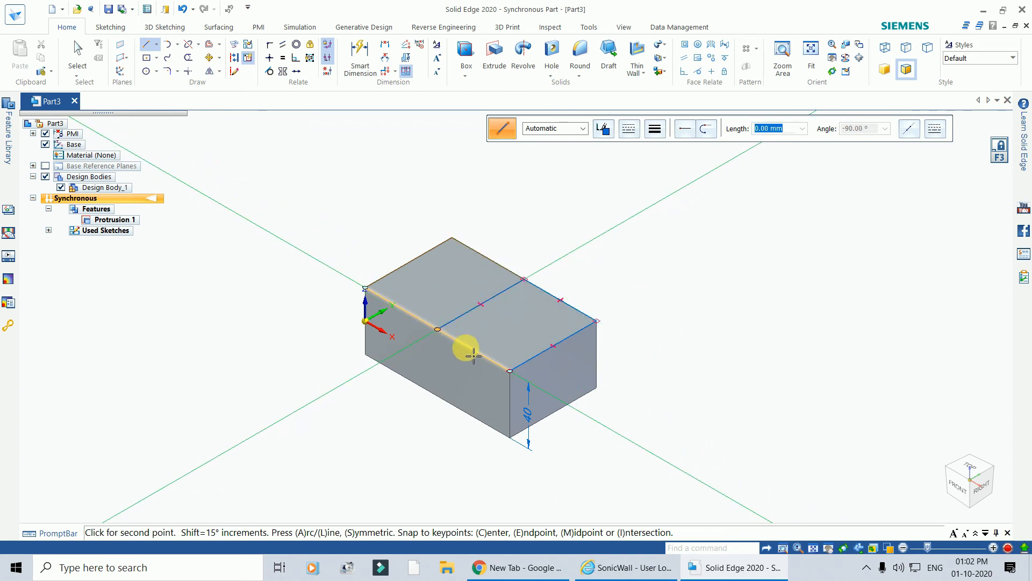
pyautogui.click(519, 379)
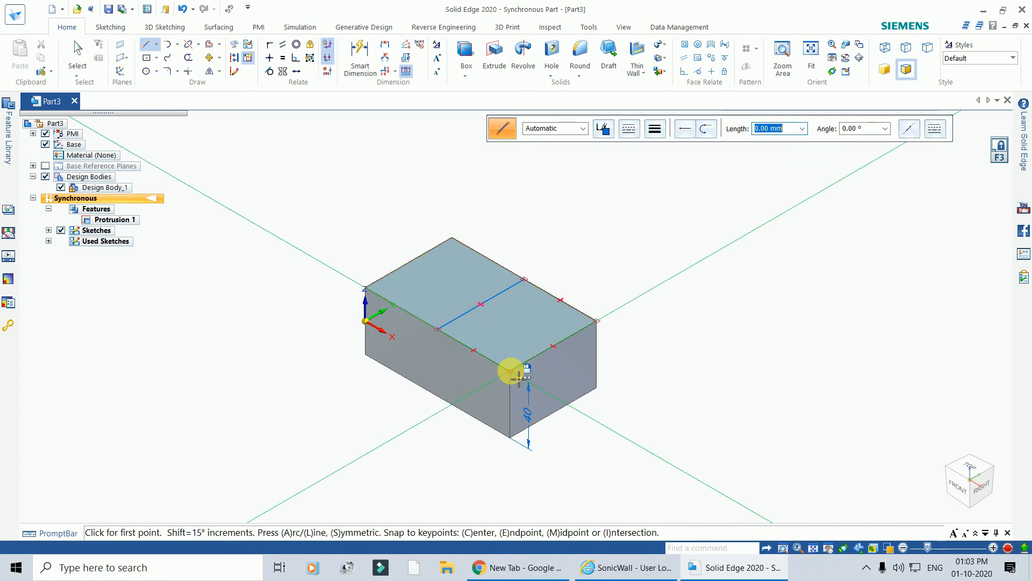
pyautogui.press('Escape')
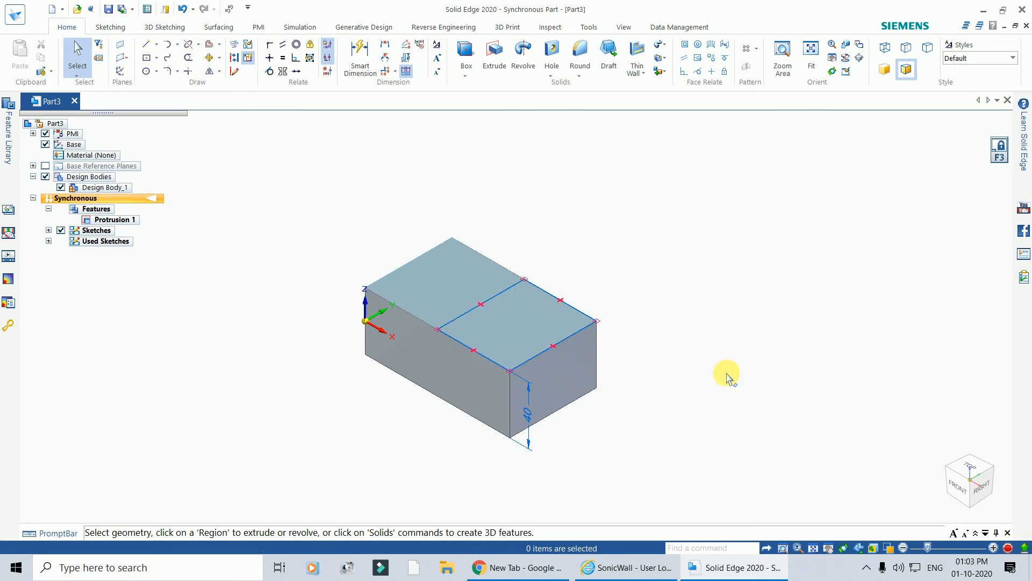
pyautogui.click(527, 318)
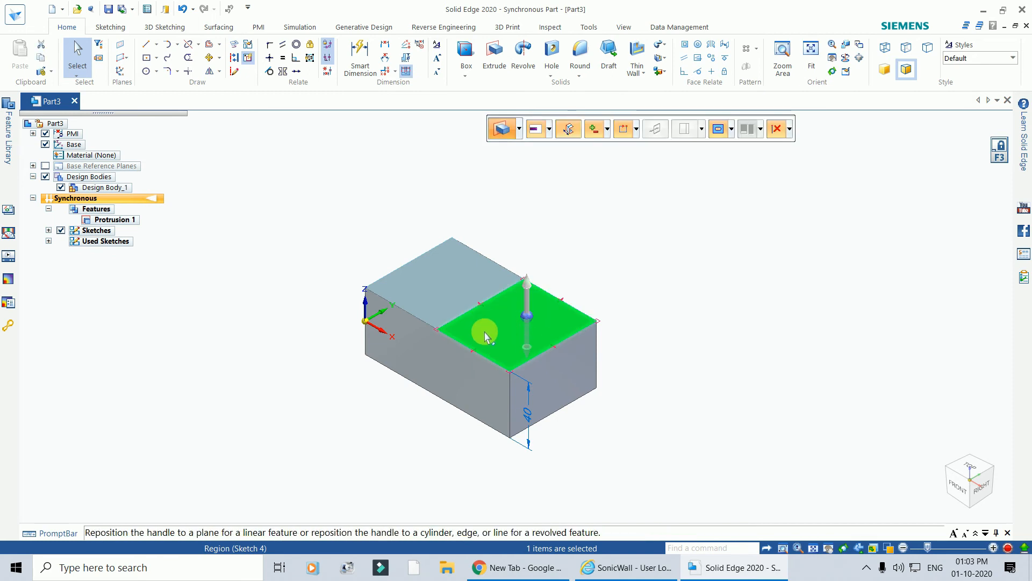
pyautogui.click(527, 293)
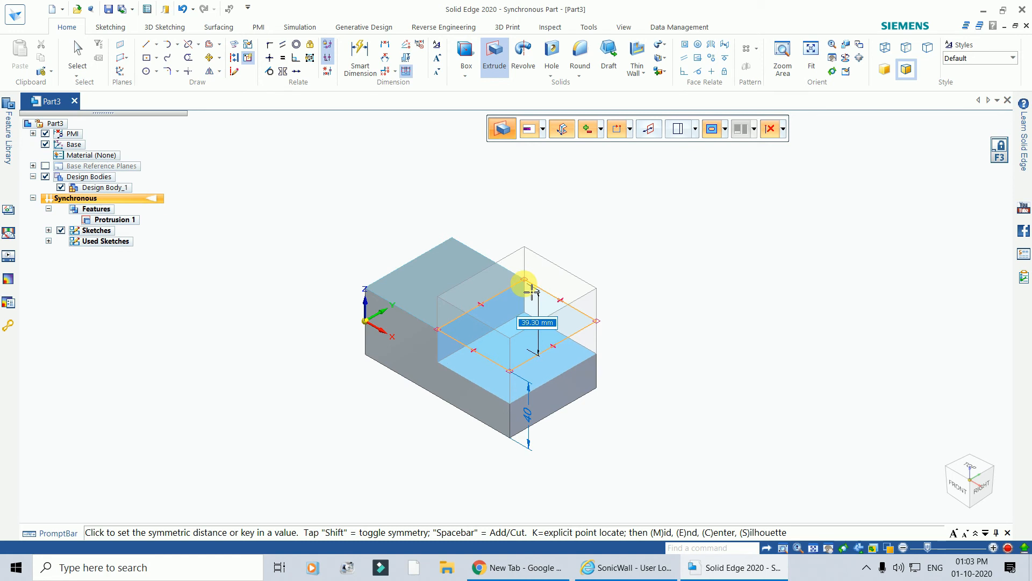
pyautogui.press('Escape')
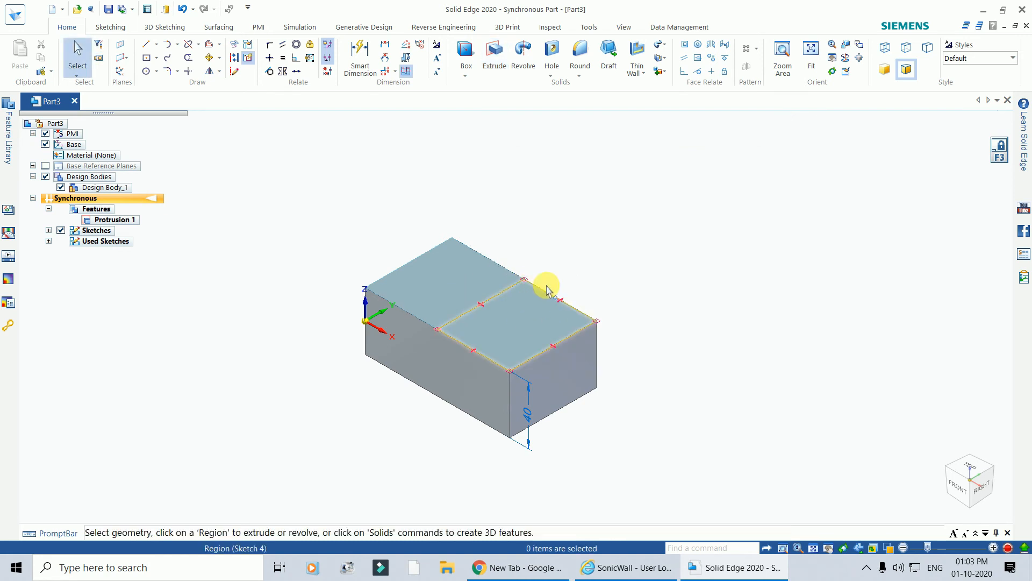
# - Cut the +X half region of the top face about 21 mm down into the block, with symmetric extent turned off
pyautogui.click(528, 308)
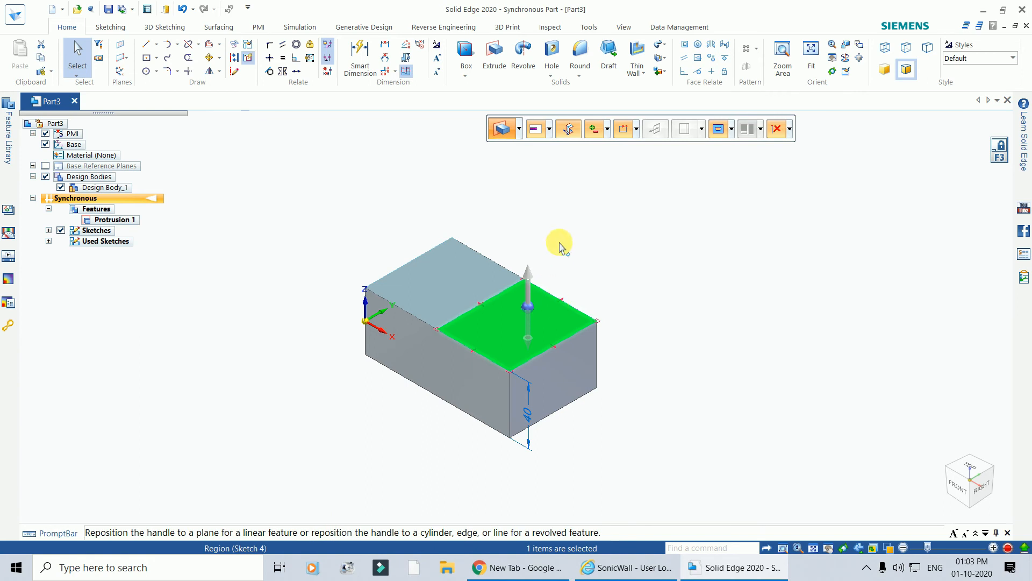
pyautogui.click(574, 133)
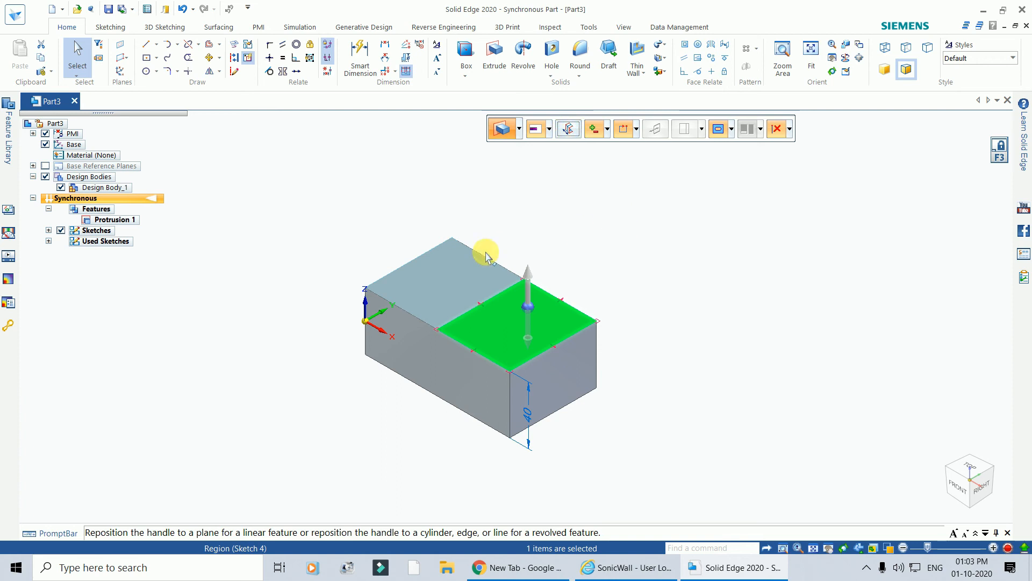
pyautogui.click(529, 285)
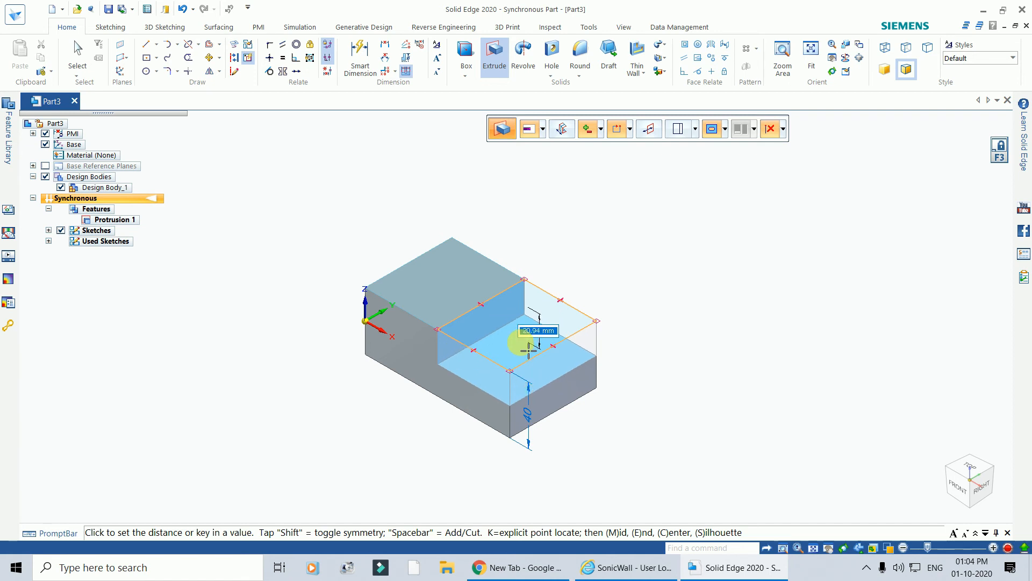
pyautogui.click(528, 347)
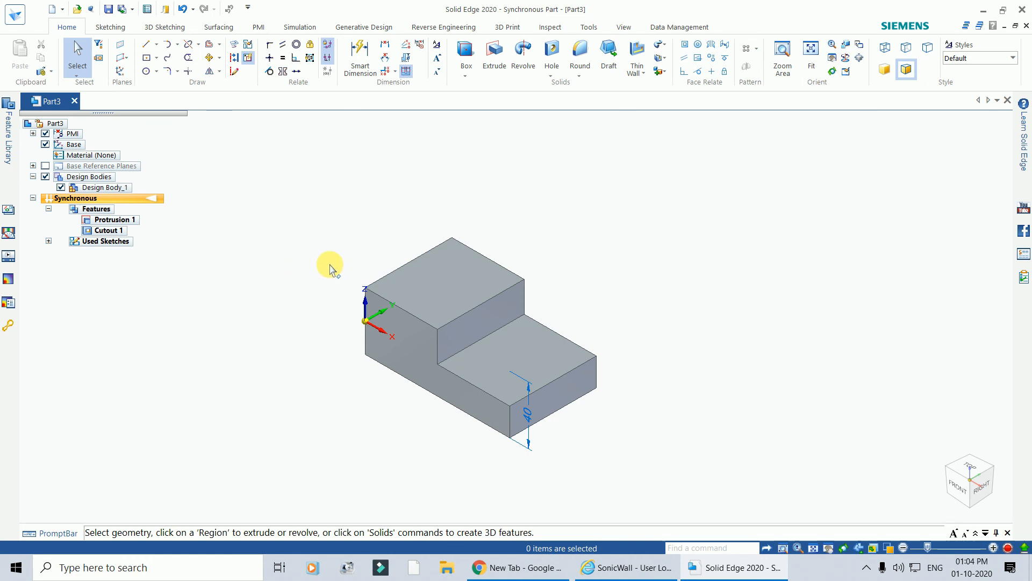
# - Sketch a freehand ellipse near the middle of the upper step's top face with the Draw command, elongated along Y
pyautogui.click(159, 50)
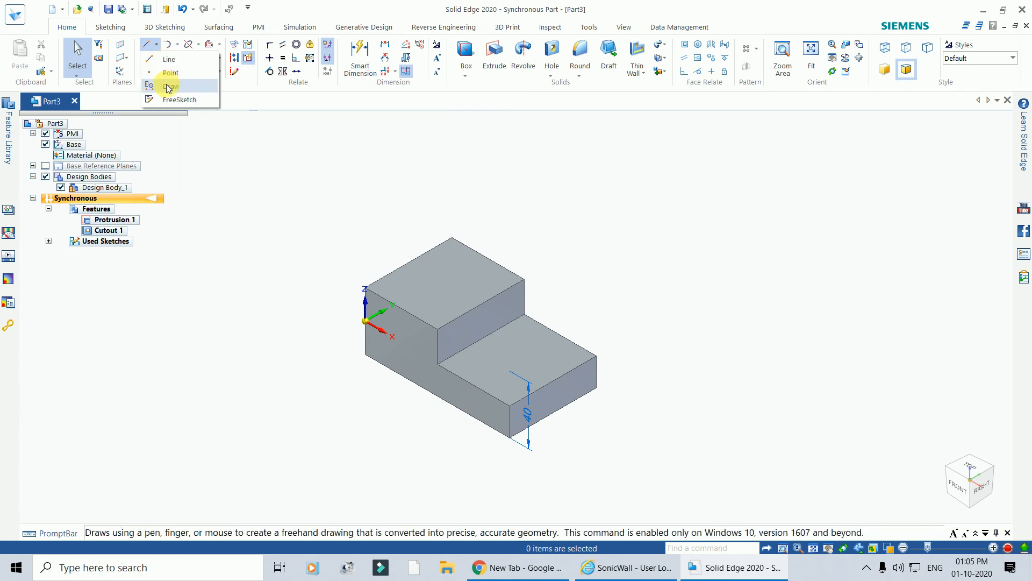
pyautogui.click(168, 87)
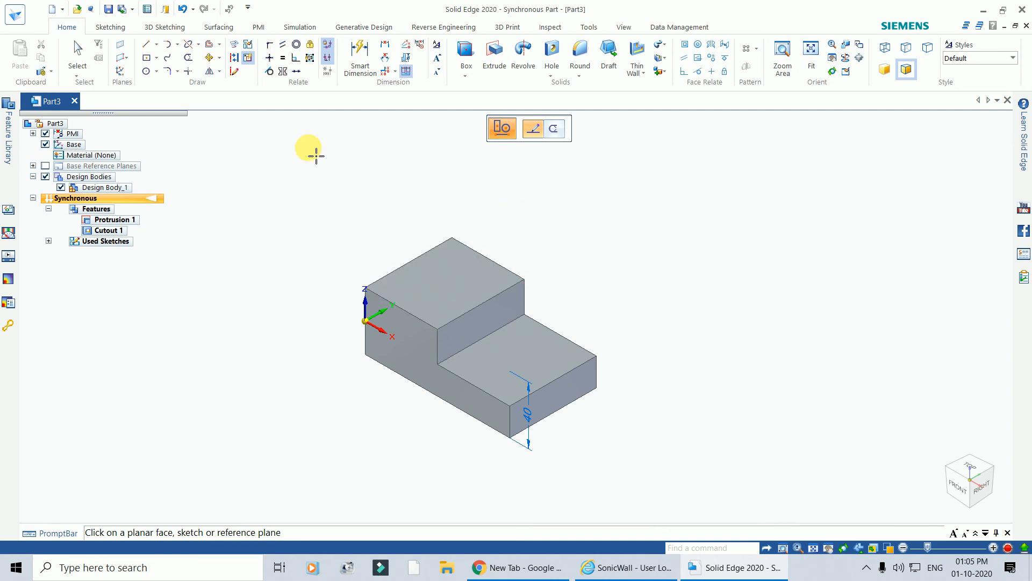
pyautogui.click(462, 283)
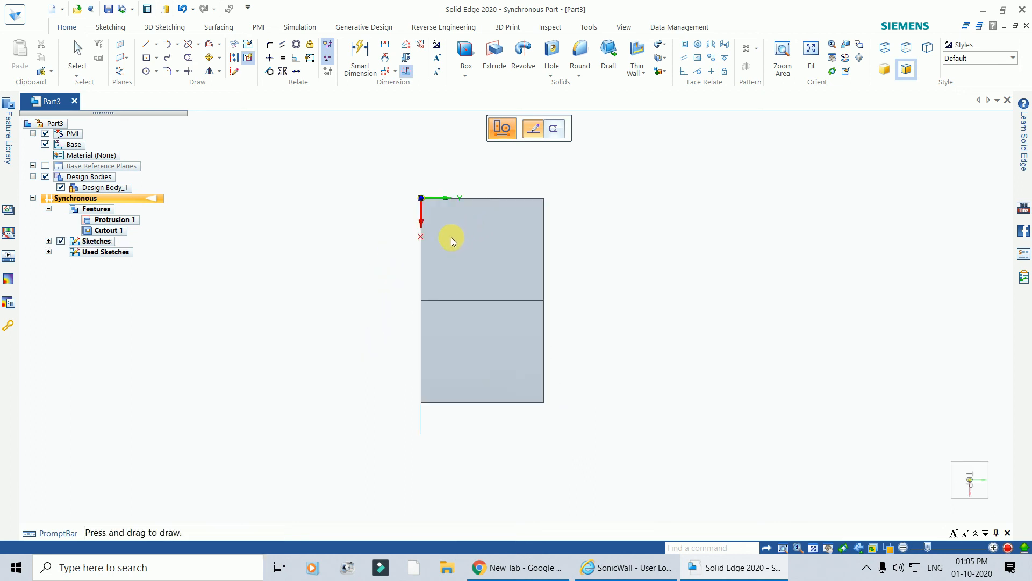
pyautogui.scroll(-2, 454, 231)
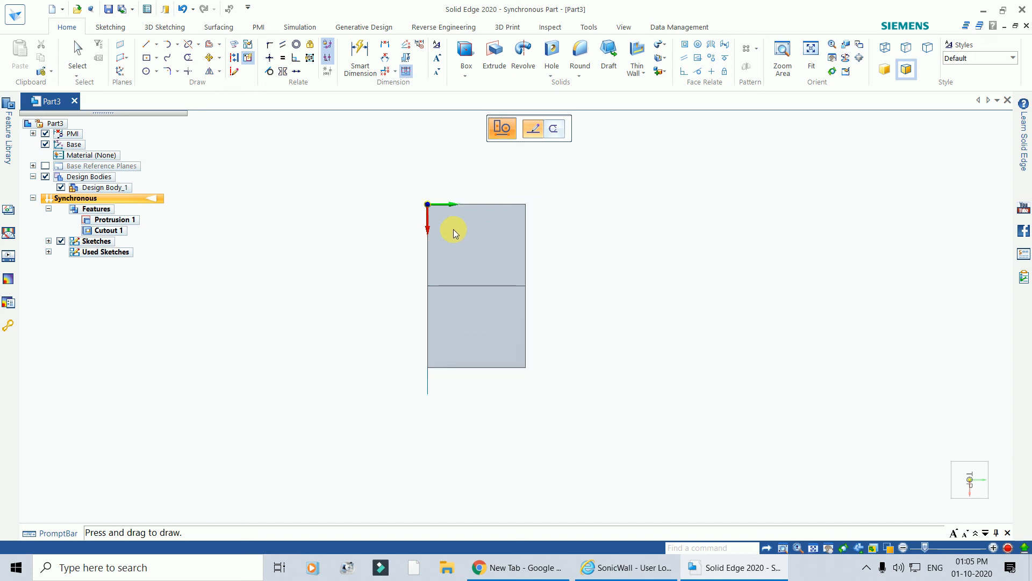
pyautogui.scroll(4, 449, 229)
pyautogui.scroll(1, 448, 232)
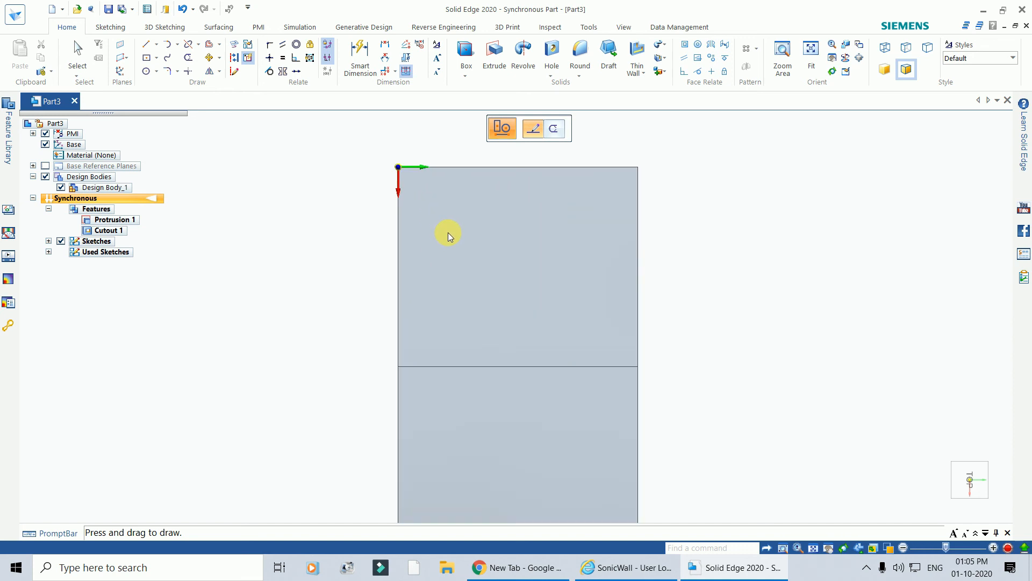
pyautogui.scroll(2, 447, 232)
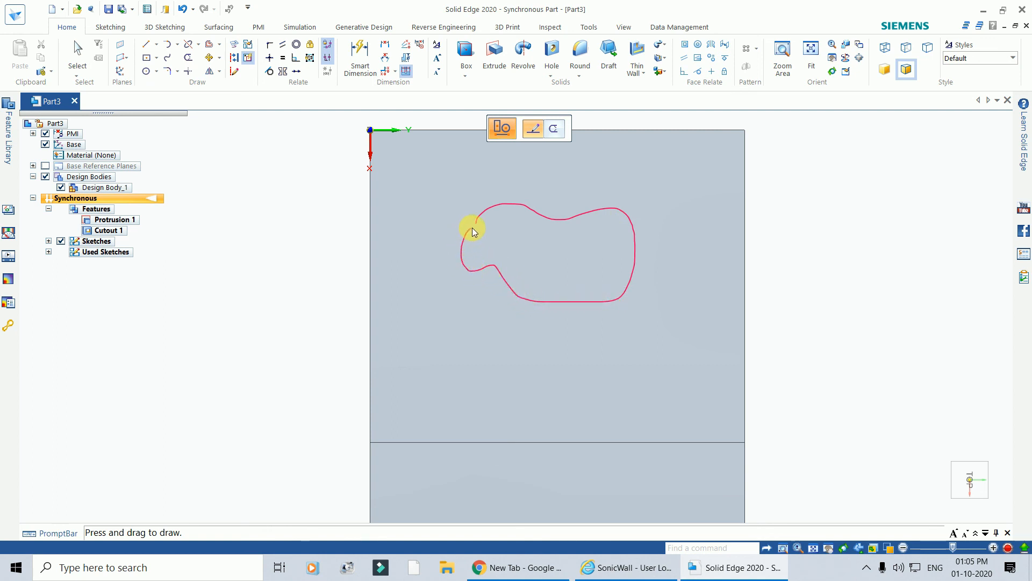
pyautogui.moveTo(476, 221); pyautogui.dragTo(477, 221)
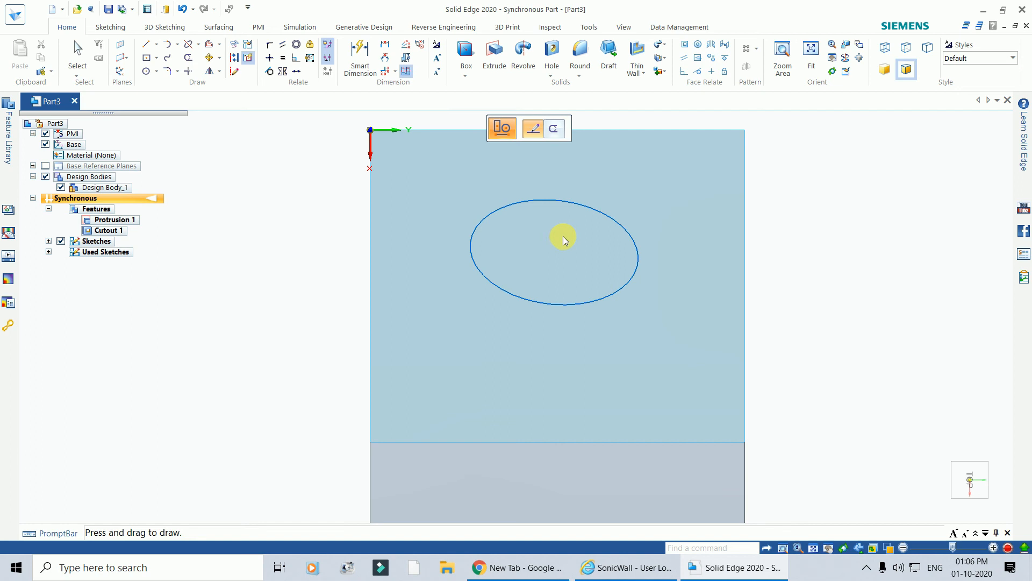
pyautogui.click(75, 49)
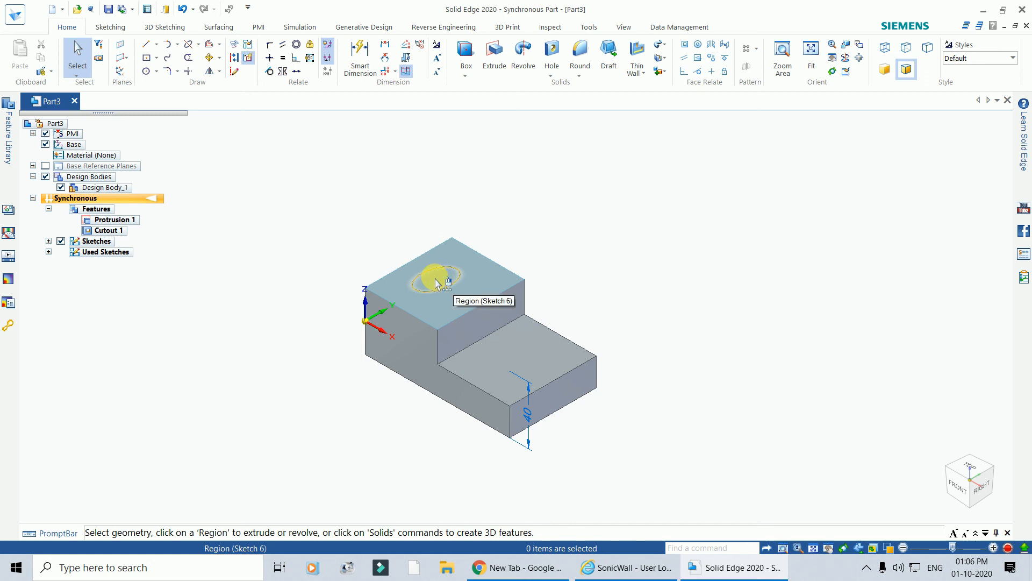
# - Extrude the ellipse region upward from the upper step's top face to form an elliptical boss
pyautogui.click(436, 281)
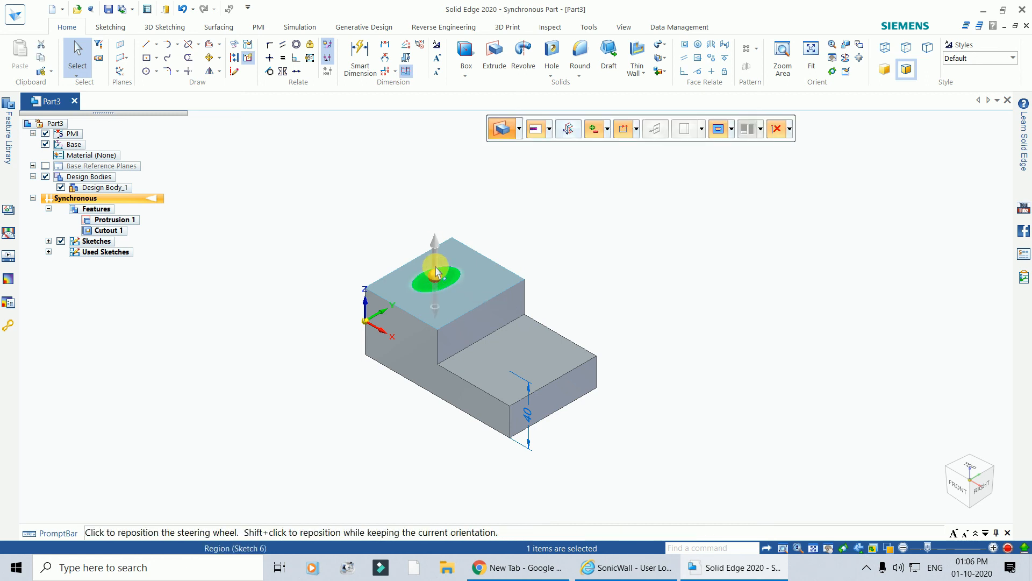
pyautogui.click(434, 248)
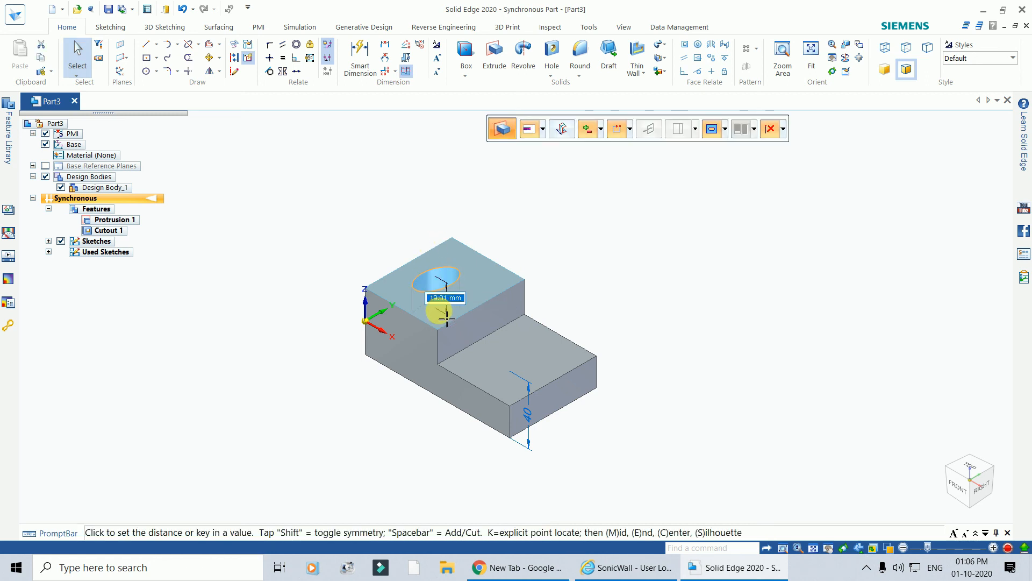
pyautogui.click(435, 237)
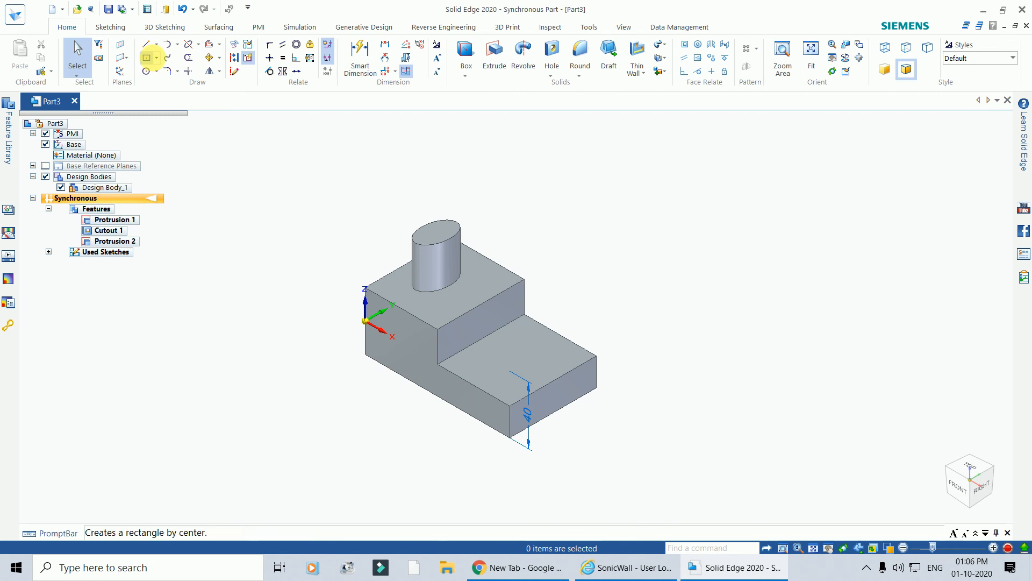
# - Sketch an irregular closed freehand outline on the lower step's top face with the Draw command and return to the isometric view
pyautogui.click(158, 47)
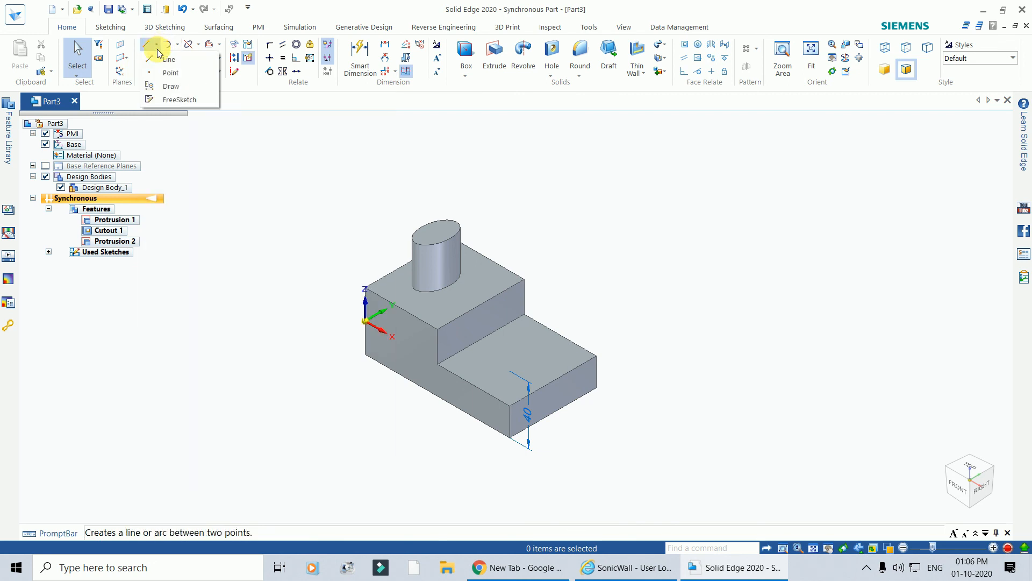
pyautogui.click(171, 87)
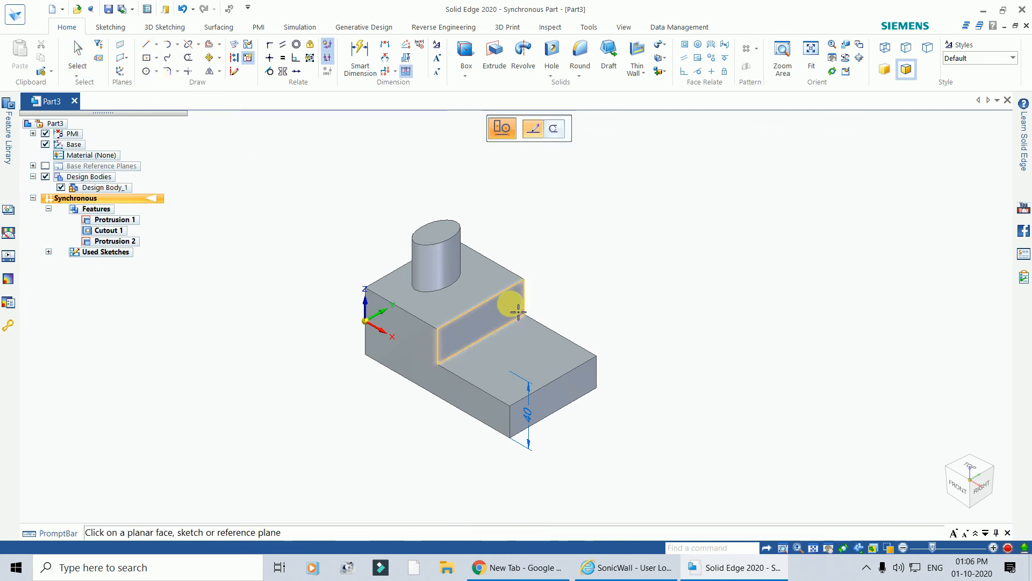
pyautogui.click(508, 375)
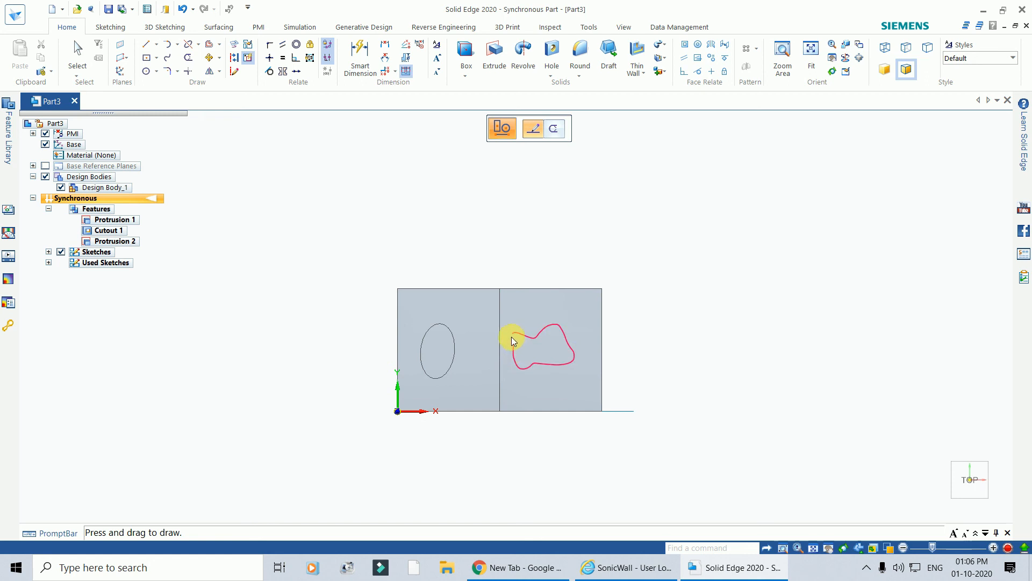
pyautogui.moveTo(515, 332); pyautogui.dragTo(514, 333)
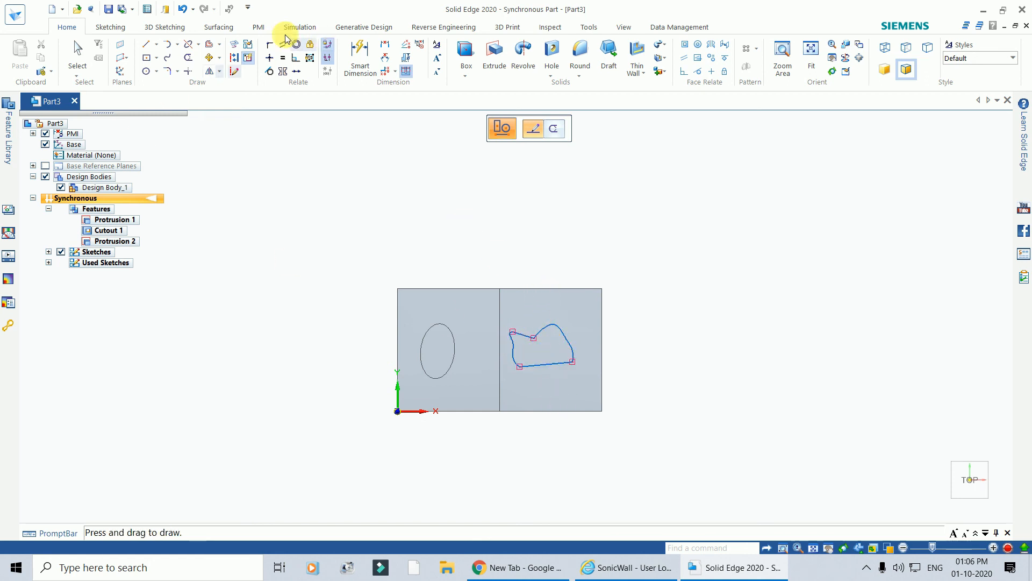
pyautogui.click(77, 54)
pyautogui.hotkey('ctrl', 'i')
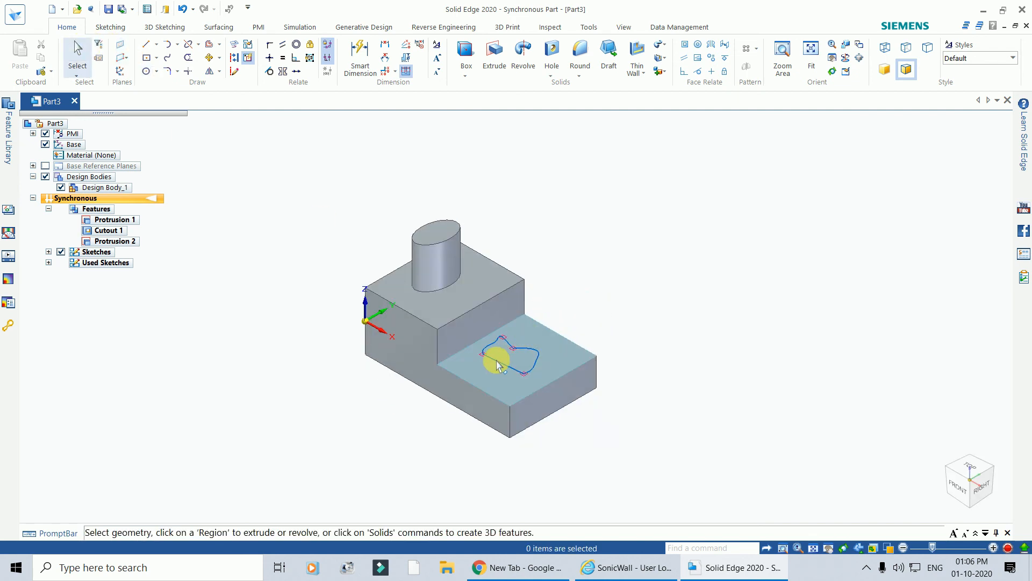
# - Cut the irregular region about 12.6 mm down into the lower step
pyautogui.click(512, 357)
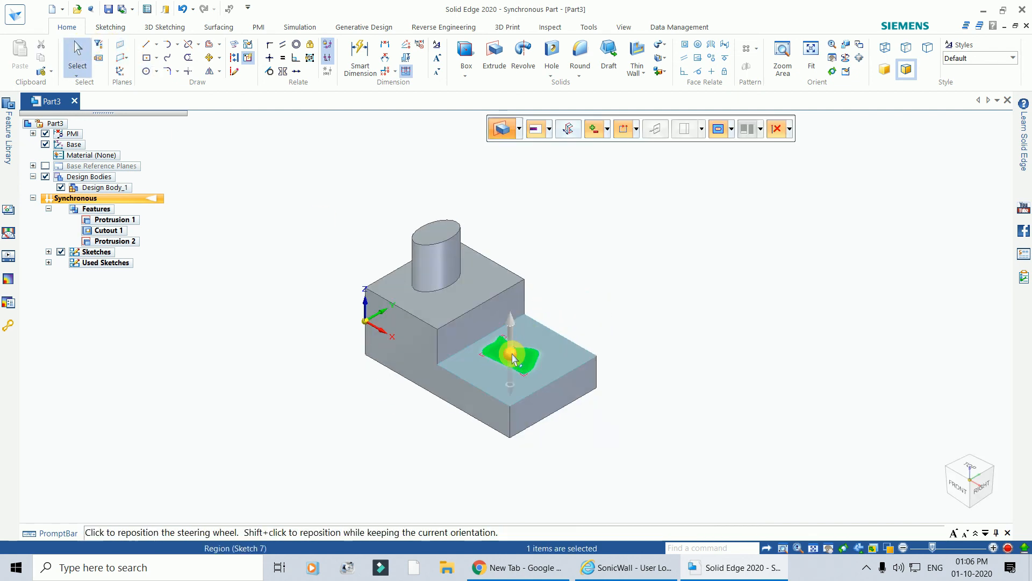
pyautogui.click(511, 363)
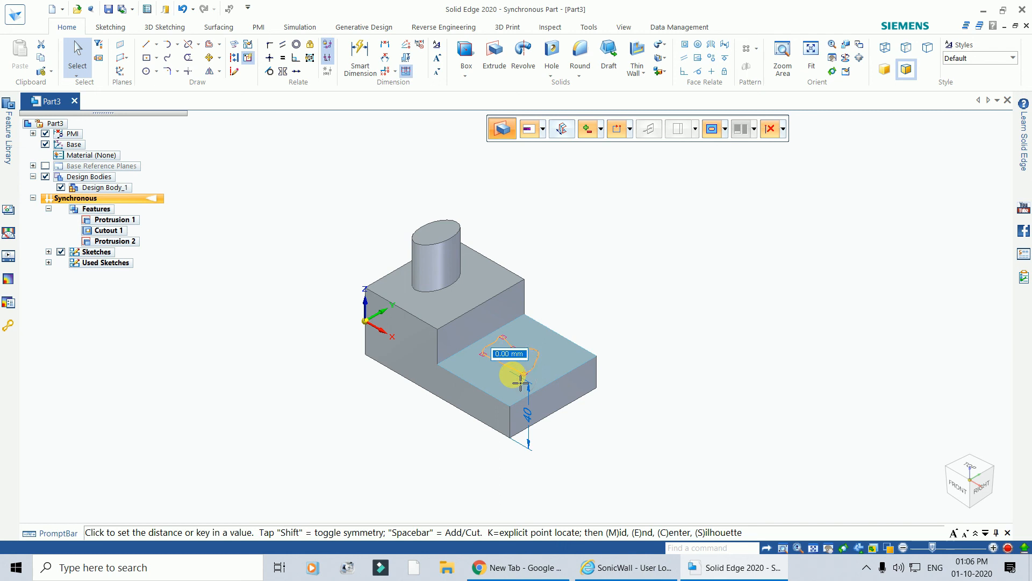
pyautogui.click(618, 325)
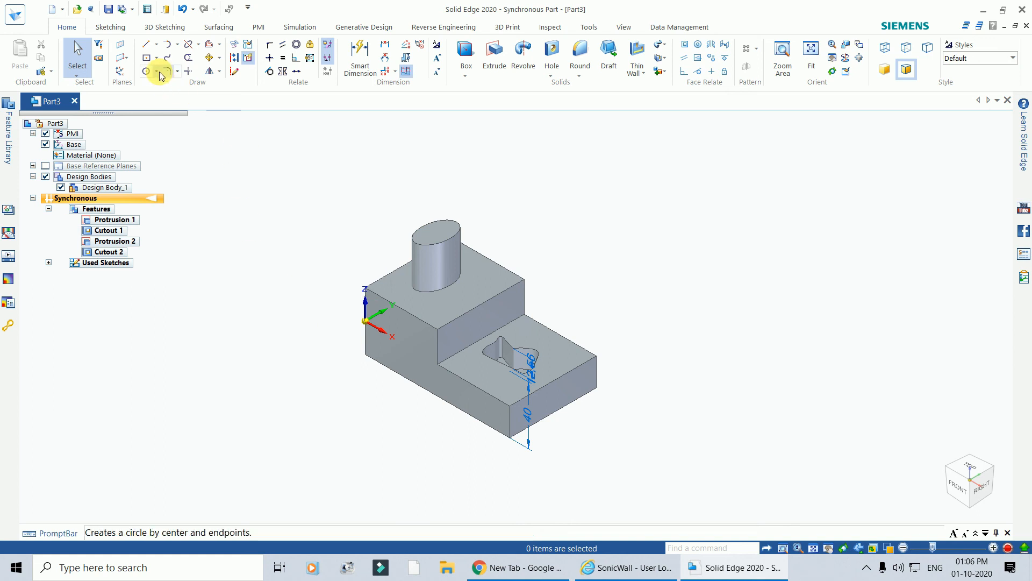
# - Lock FreeSketch to the upper step's top face and sketch a small rectangle beside the elliptical boss, reaching across the step edge
pyautogui.click(156, 44)
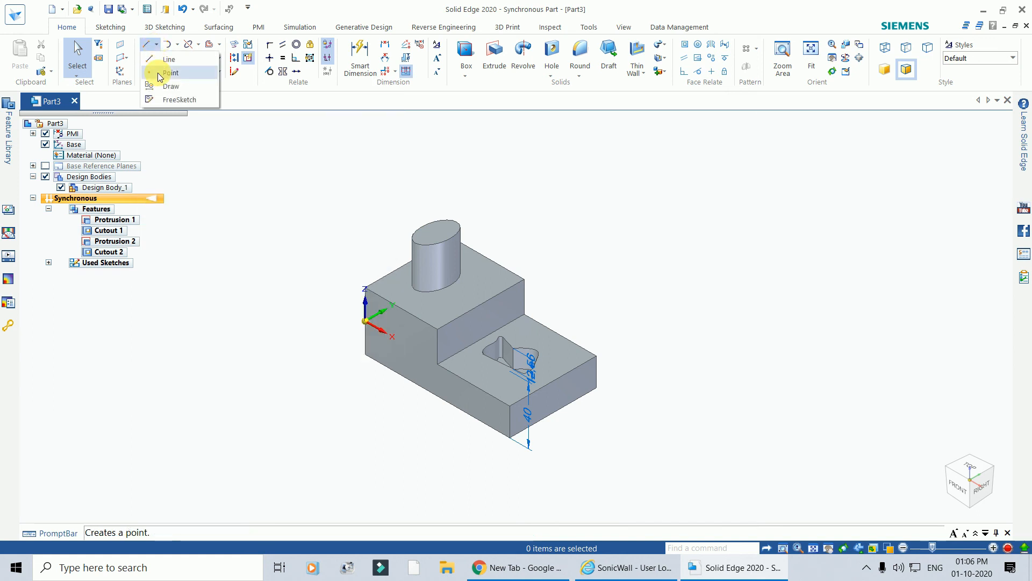
pyautogui.click(171, 101)
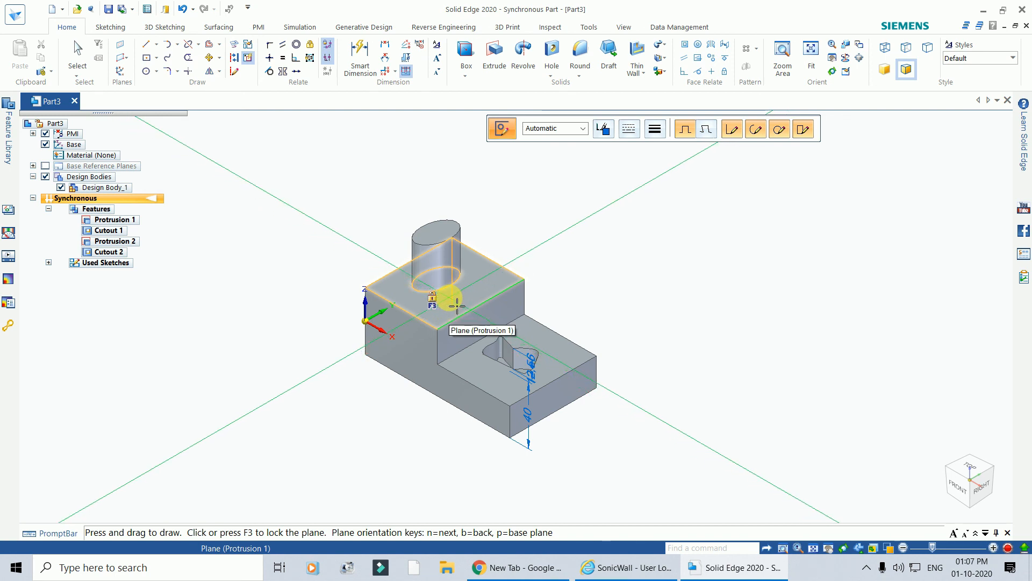
pyautogui.click(457, 302)
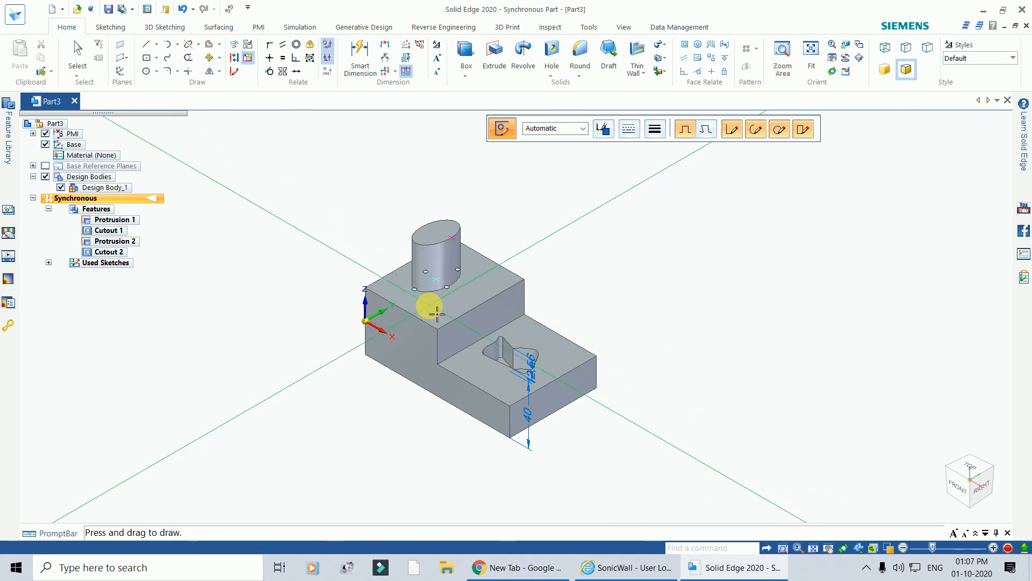
pyautogui.moveTo(442, 316)
pyautogui.mouseDown()
pyautogui.moveTo(438, 302)
pyautogui.moveTo(484, 286)
pyautogui.moveTo(459, 320)
pyautogui.moveTo(434, 309)
pyautogui.mouseUp()
pyautogui.scroll(-4, 436, 302)
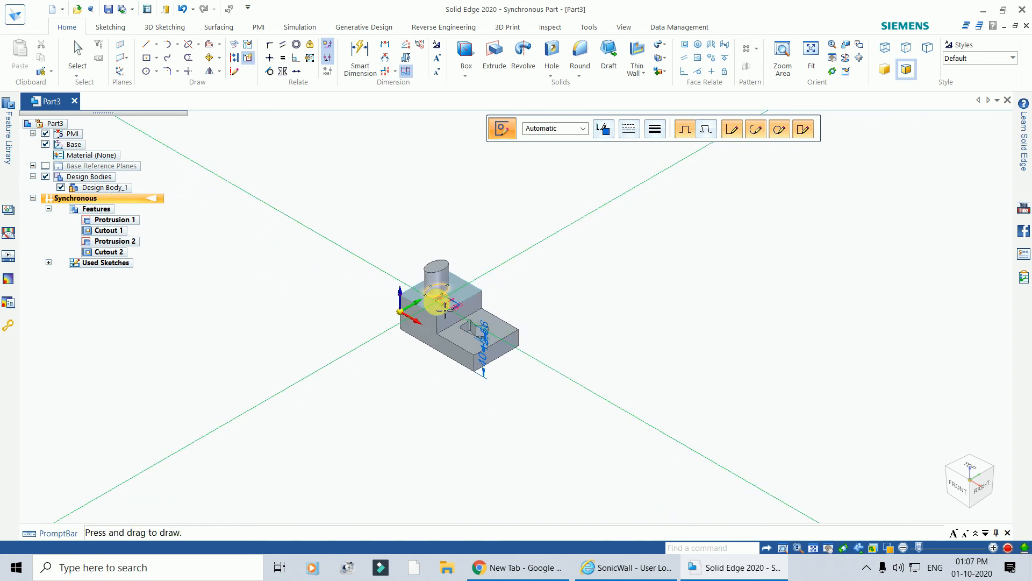
pyautogui.scroll(6, 441, 303)
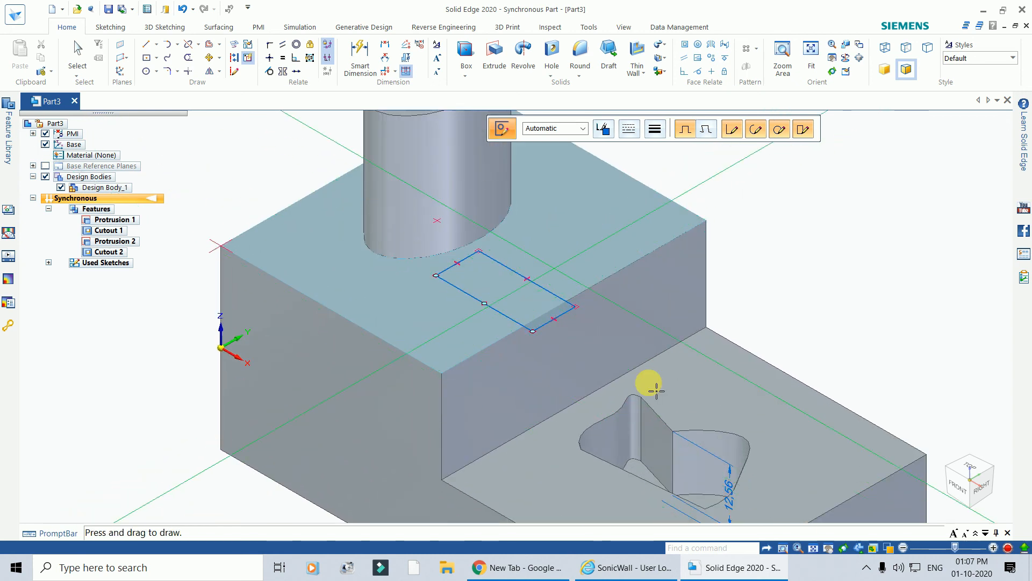
pyautogui.moveTo(705, 381)
pyautogui.mouseDown()
pyautogui.moveTo(753, 392)
pyautogui.moveTo(747, 408)
pyautogui.moveTo(708, 410)
pyautogui.moveTo(705, 373)
pyautogui.moveTo(715, 384)
pyautogui.moveTo(591, 430)
pyautogui.mouseUp()
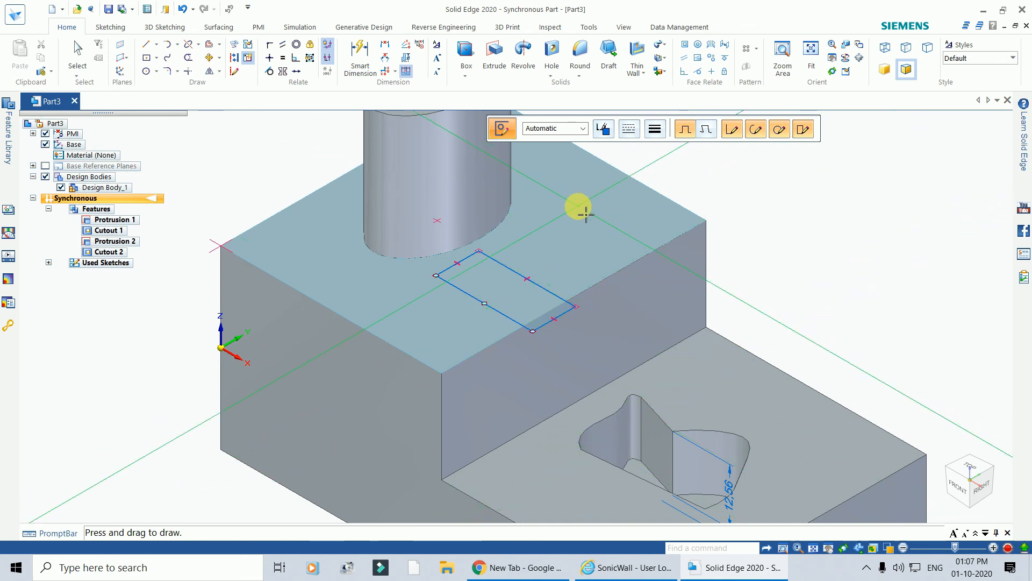
pyautogui.scroll(-5, 586, 214)
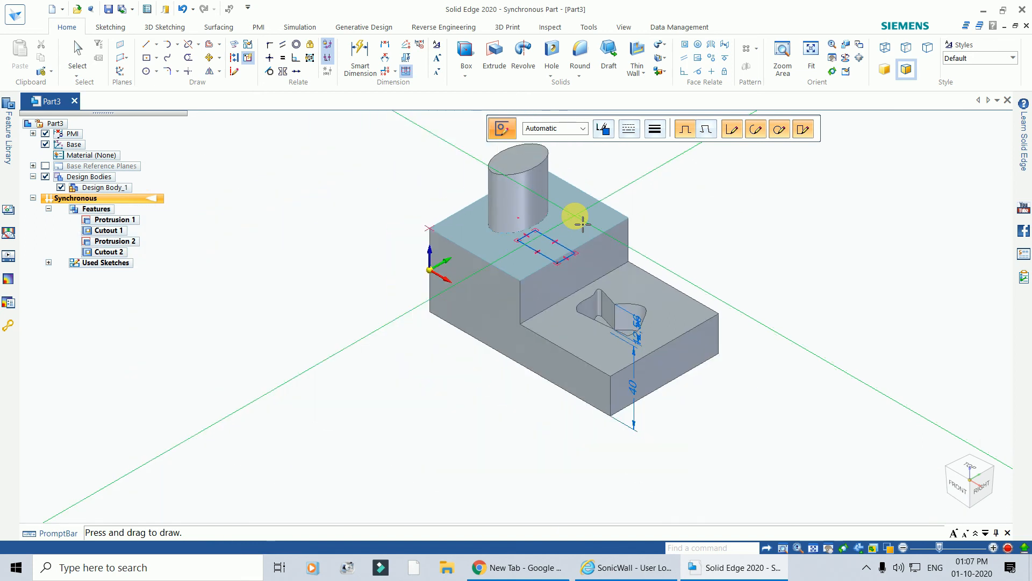